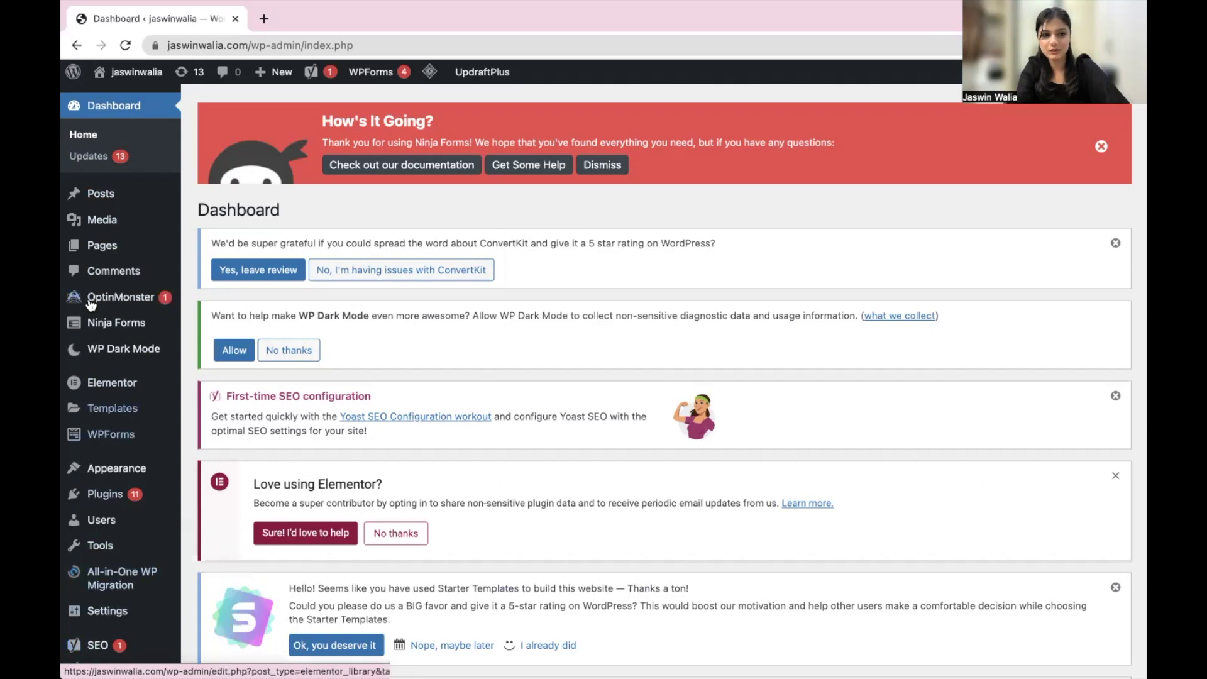
Go to Pages > All Pages and scroll down to the list of 8 published pages
mouse_move(93, 245)
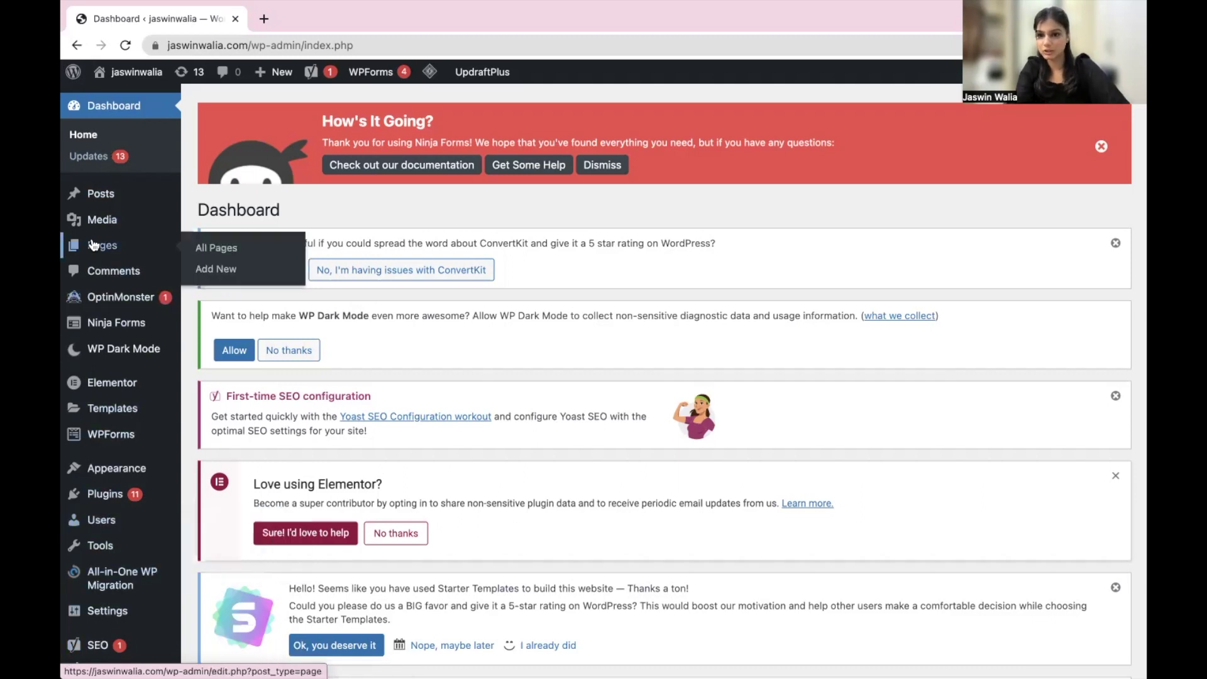
click(217, 254)
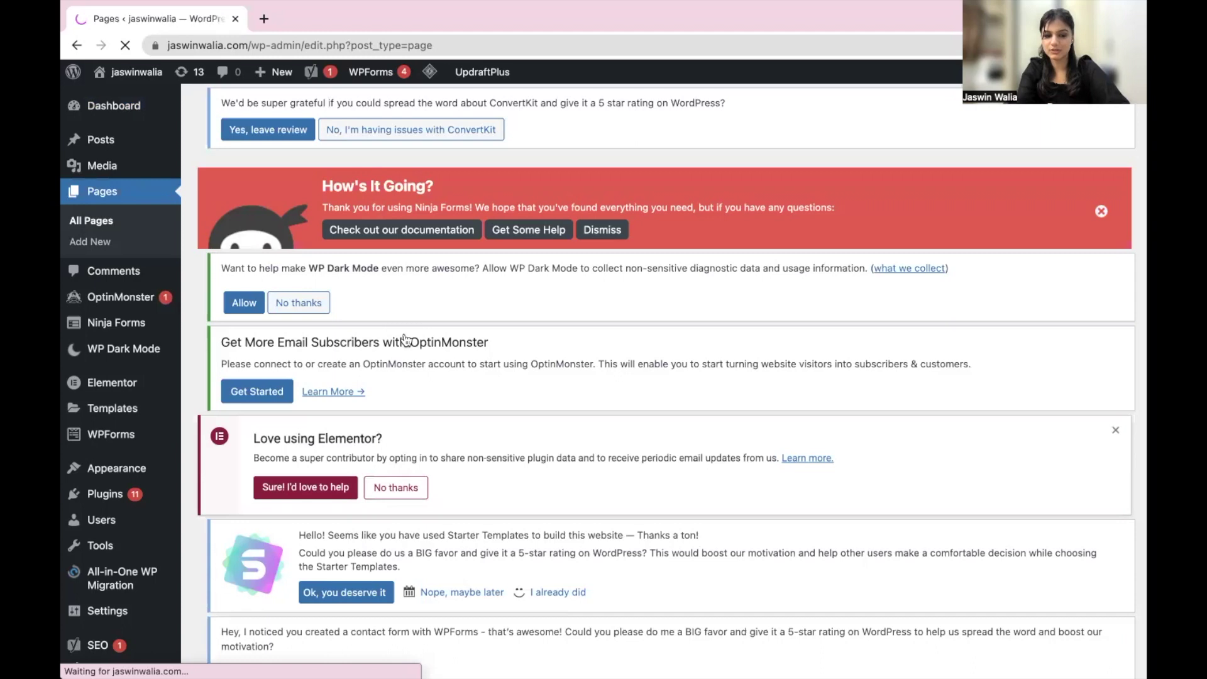
scroll(400, 334, down, 6)
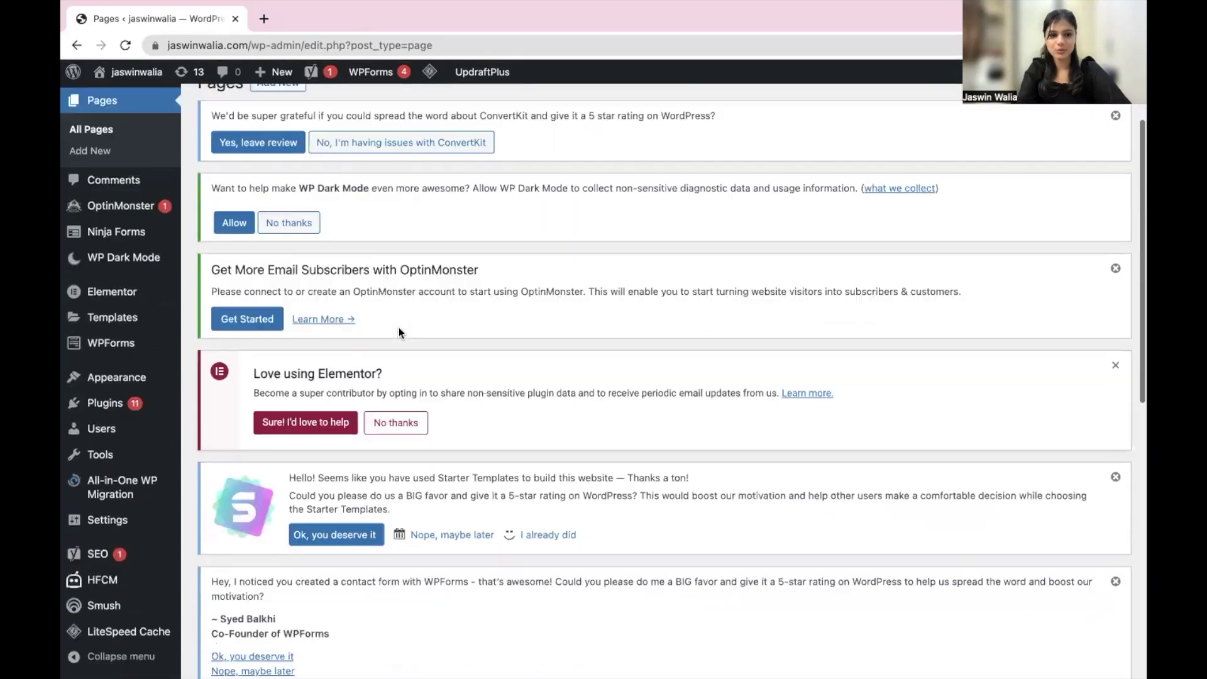
scroll(399, 327, down, 5)
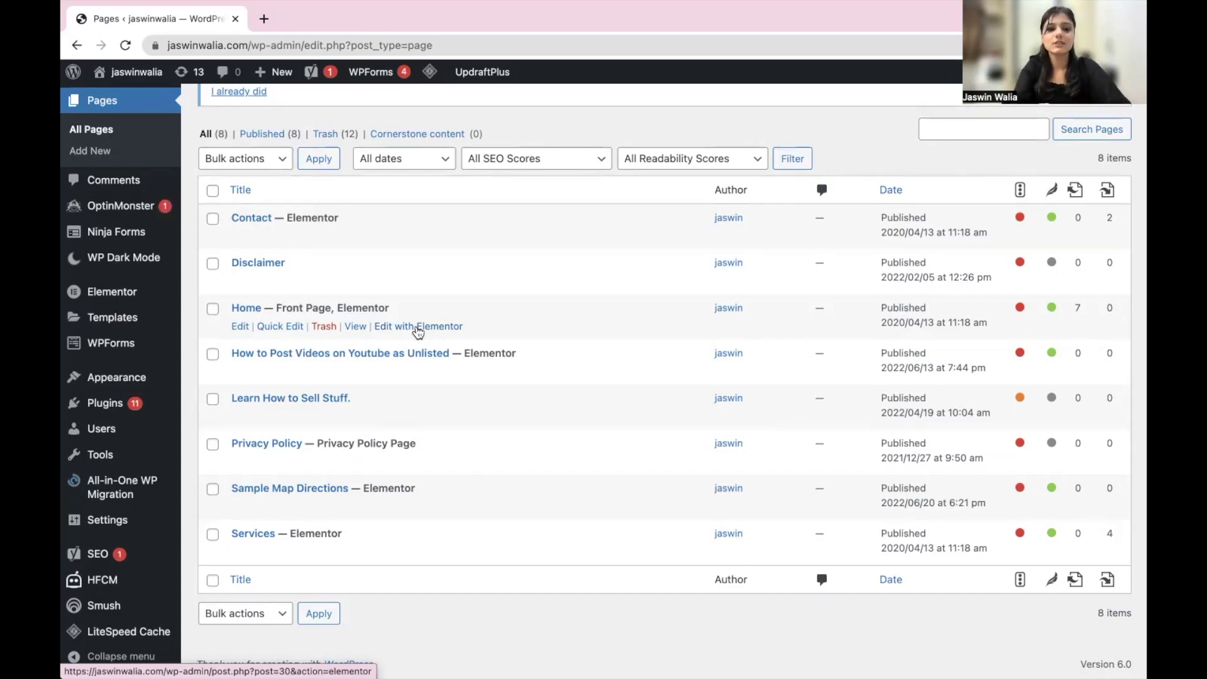
Open Home with Elementor and scroll the canvas to the empty 'Drag widget here' section
click(417, 327)
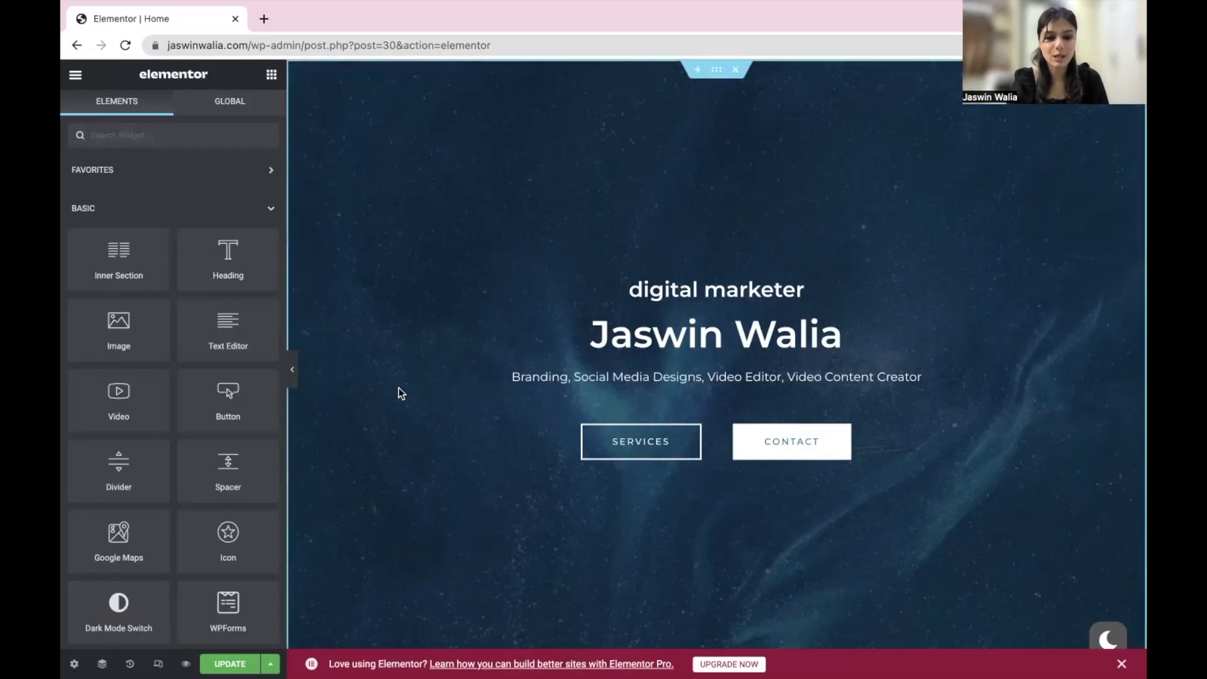
scroll(402, 380, down, 10)
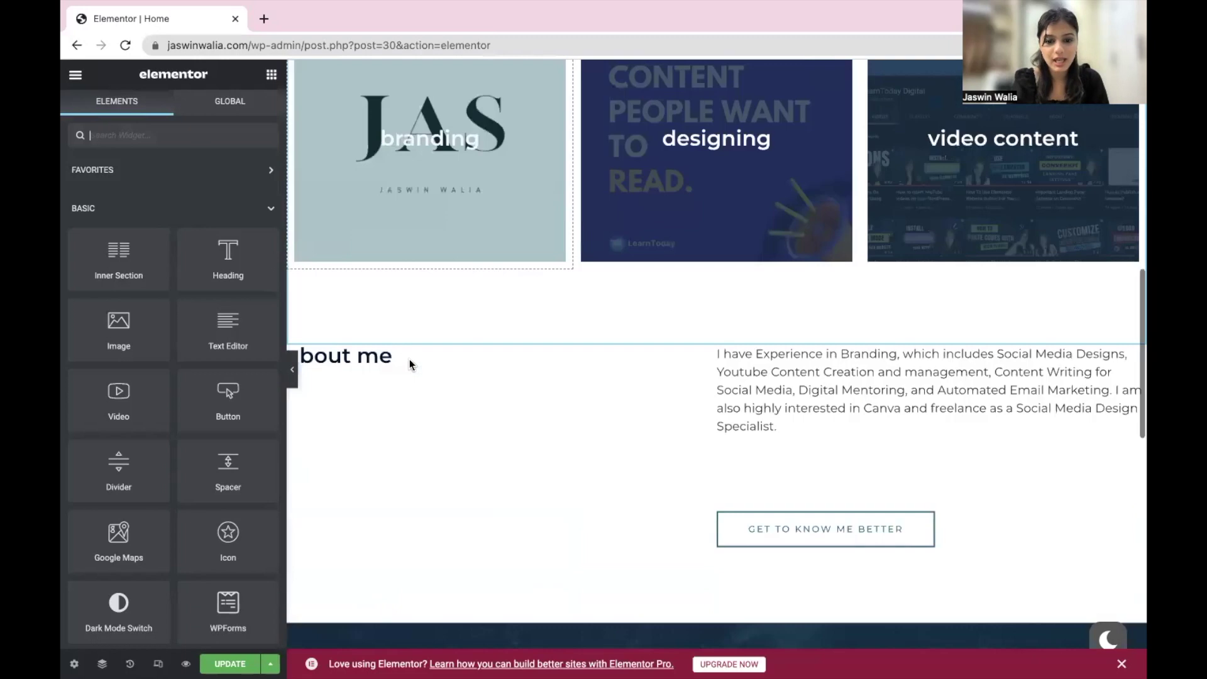
scroll(409, 362, down, 12)
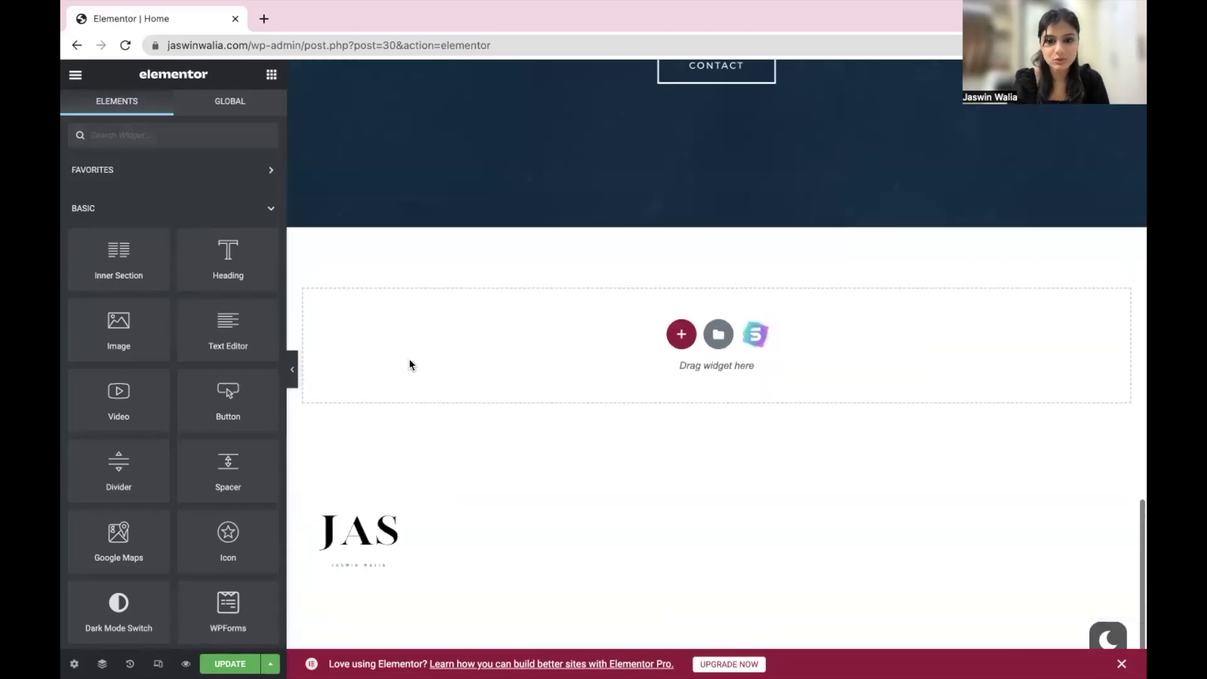
scroll(409, 364, up, 3)
scroll(409, 358, down, 2)
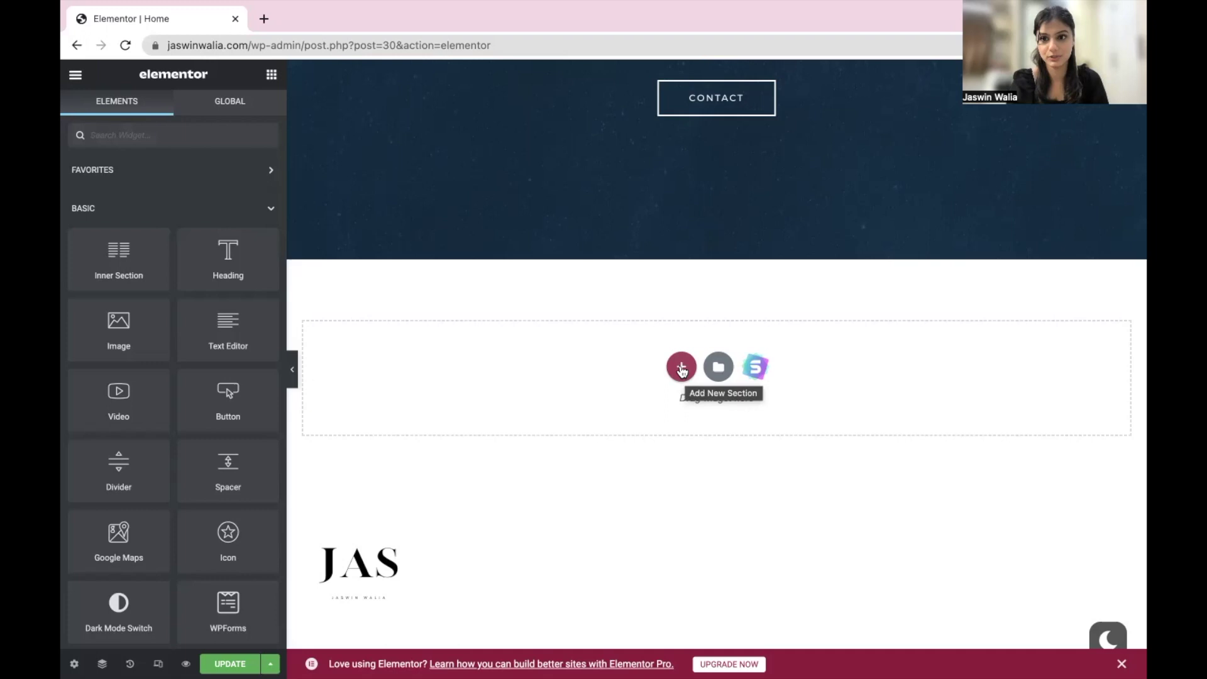
Add an empty single-column section beneath the Contact banner, with the widget library showing
click(681, 369)
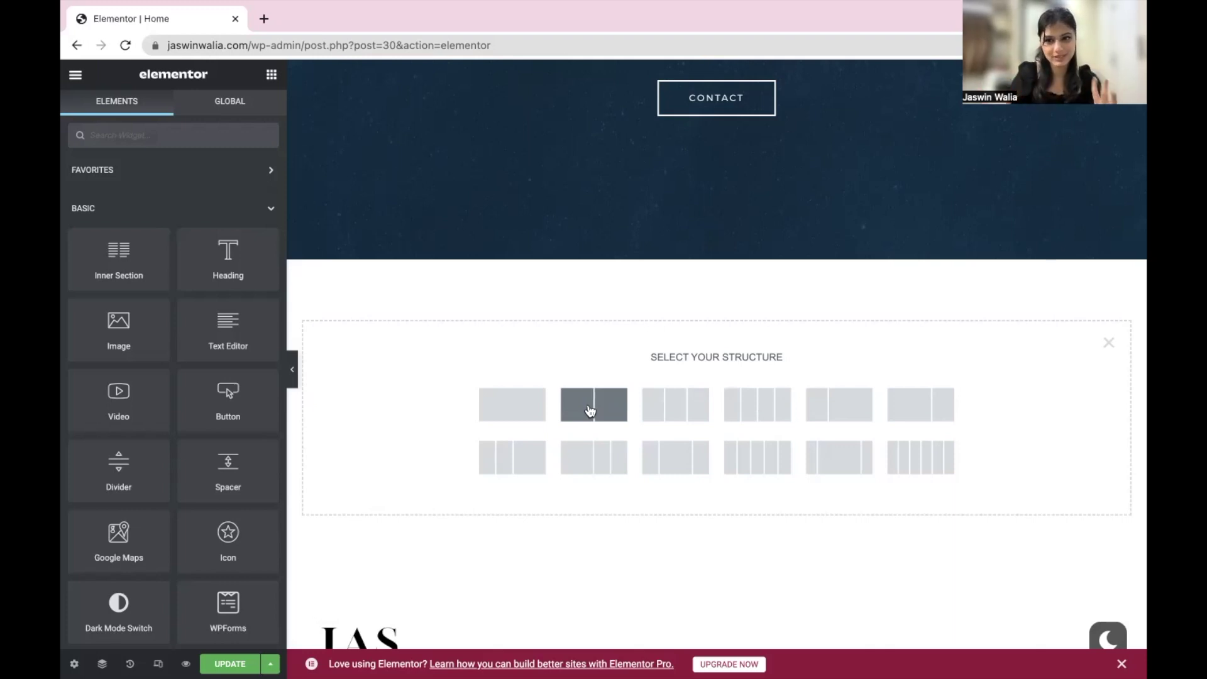
click(521, 426)
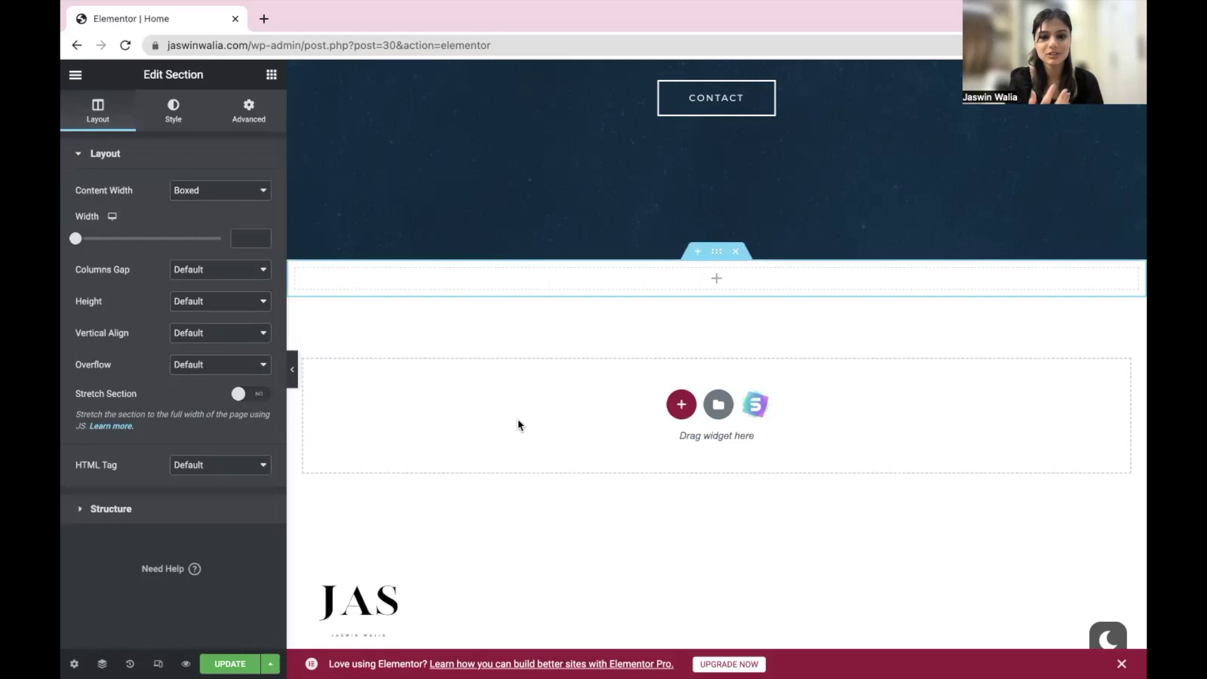
click(716, 282)
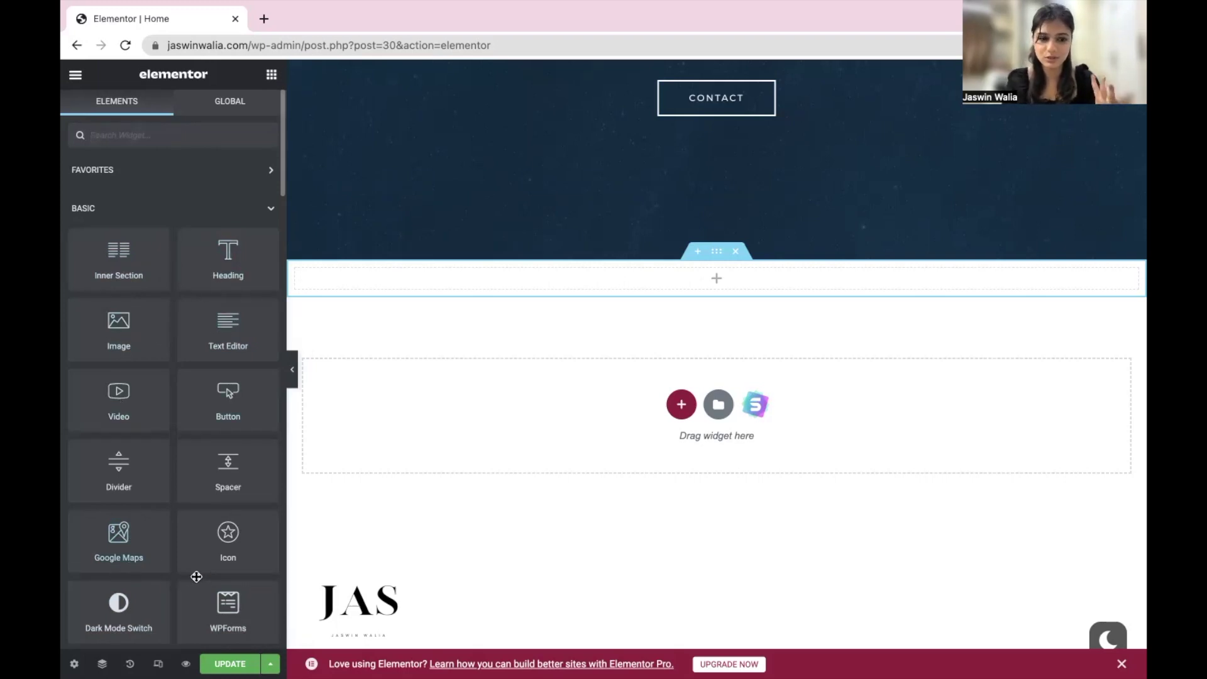
Drop an Image Carousel widget into the new section and insert a gallery of seven images
click(124, 136)
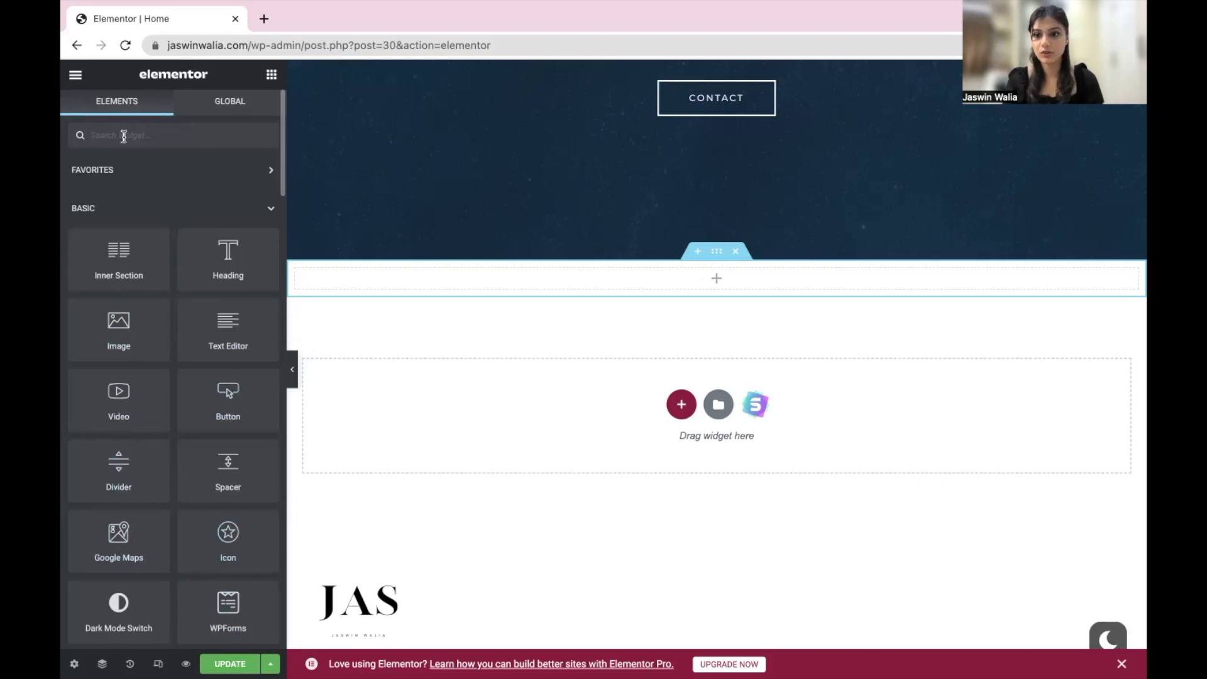
text(image)
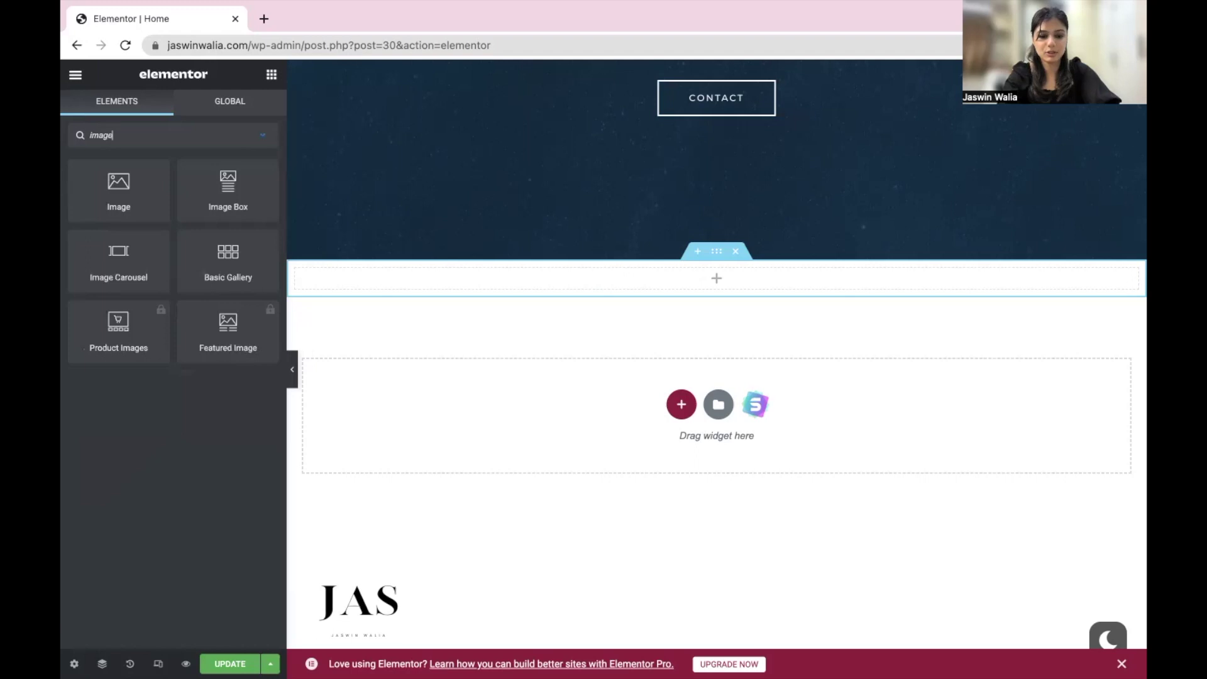
text( carou)
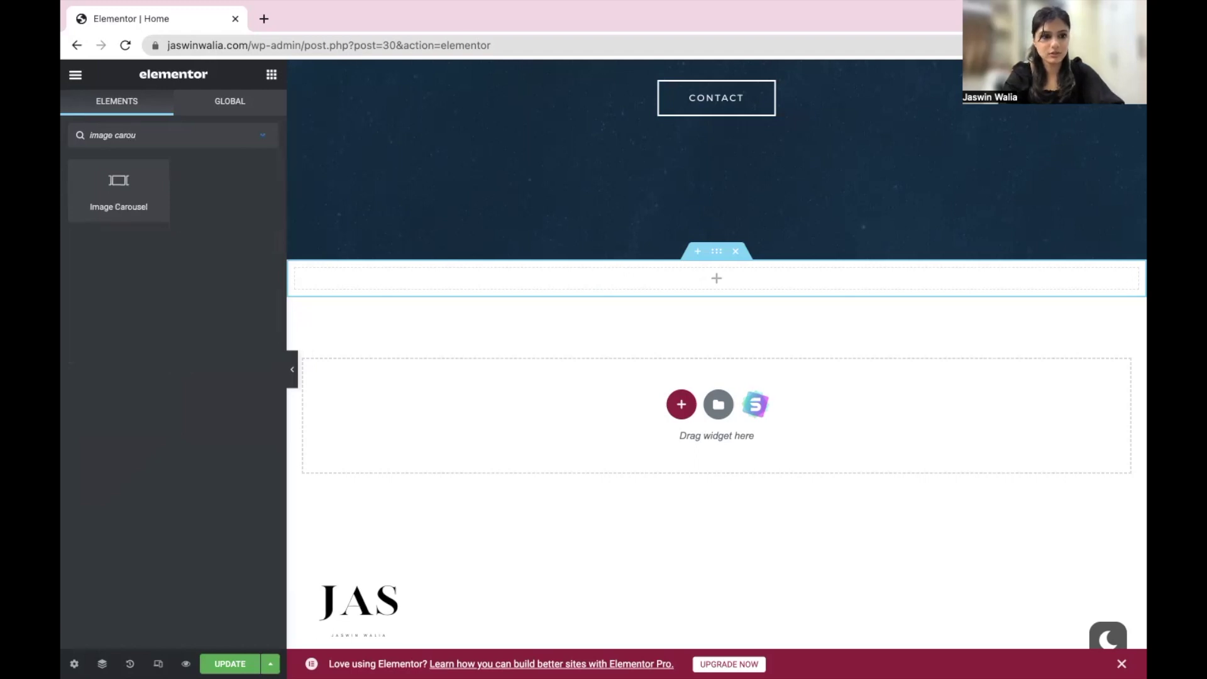
text(sel)
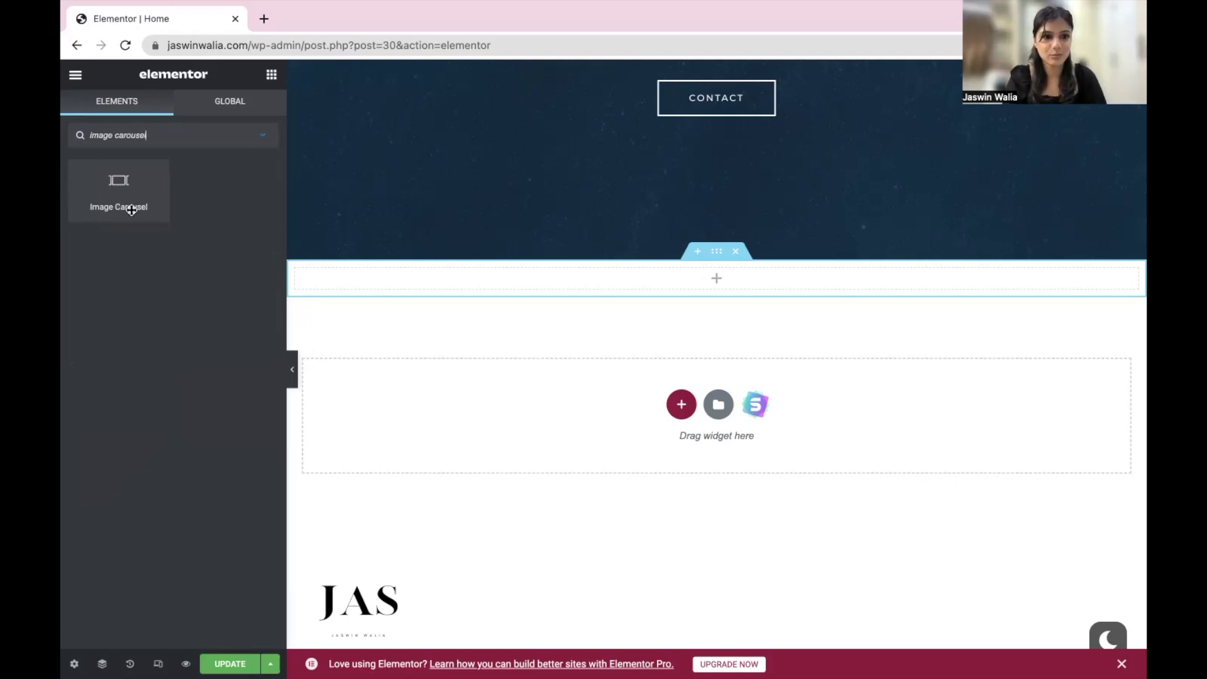
drag(129, 203, 430, 278)
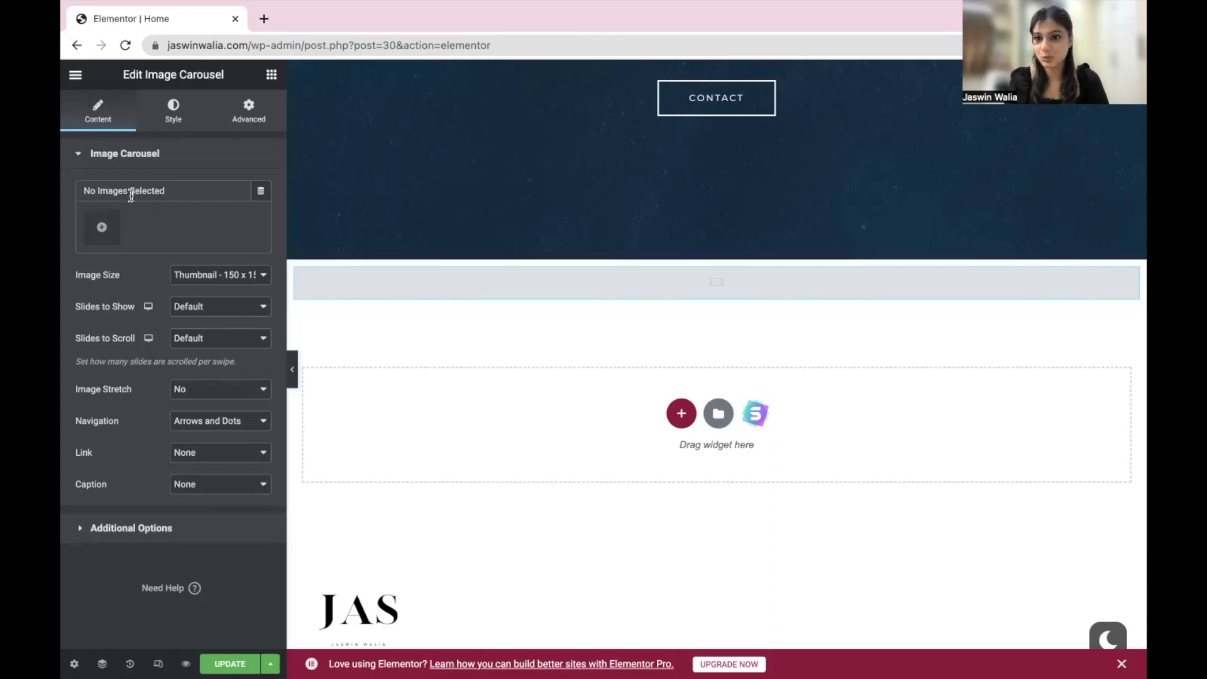
click(98, 232)
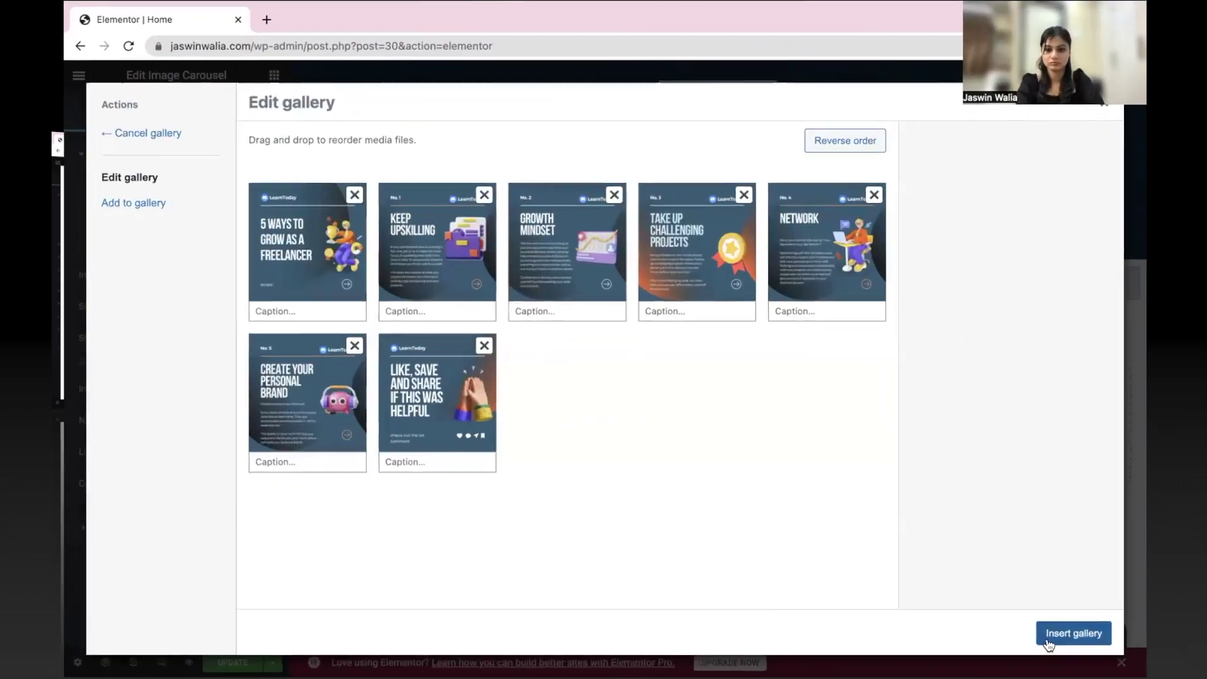
click(1042, 634)
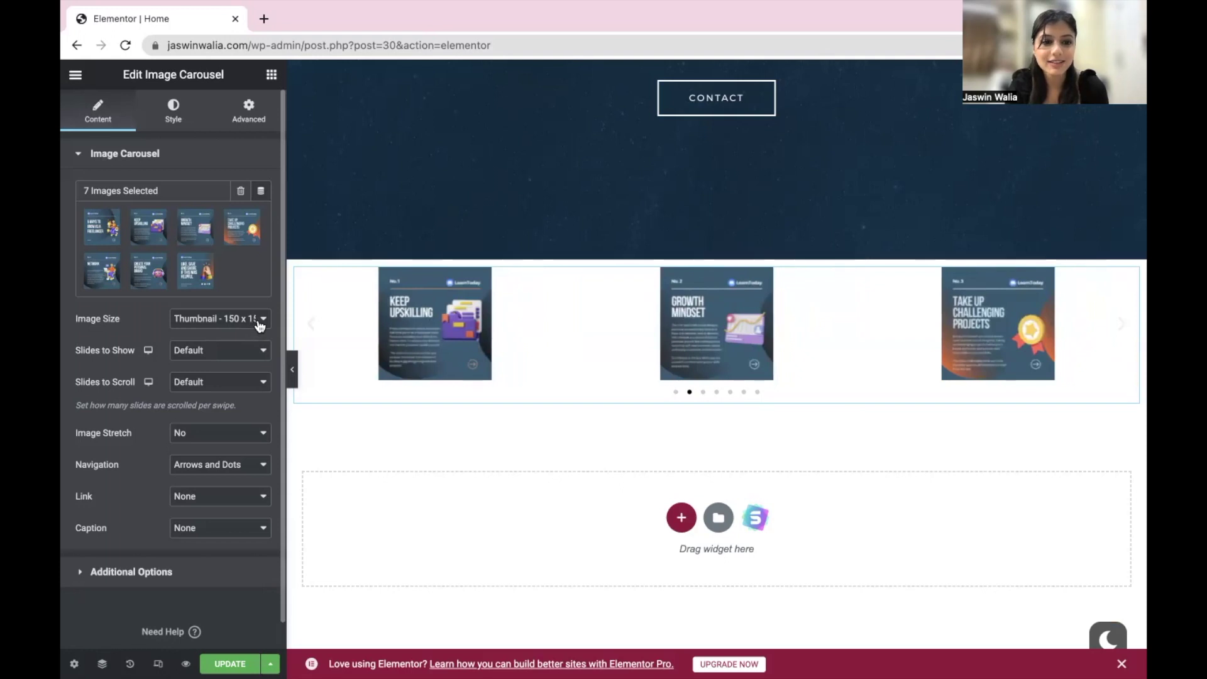
Set the carousel image size to Medium (300 x 300)
click(260, 325)
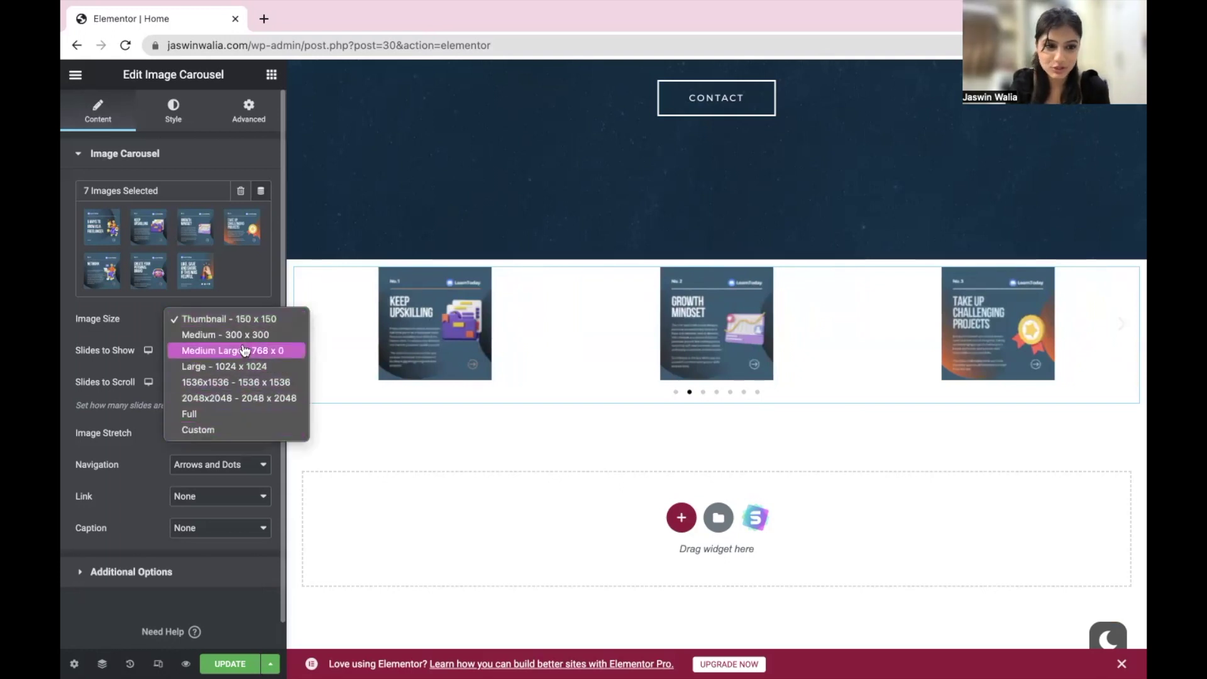
click(247, 336)
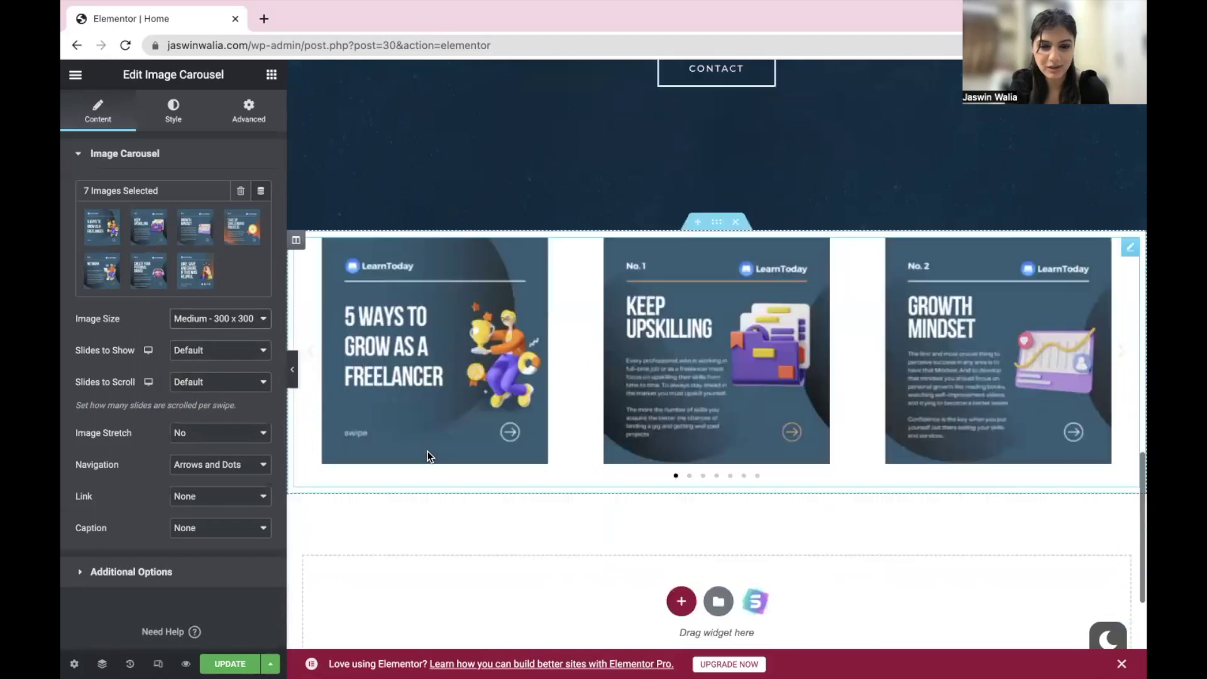
scroll(428, 453, down, 2)
click(257, 319)
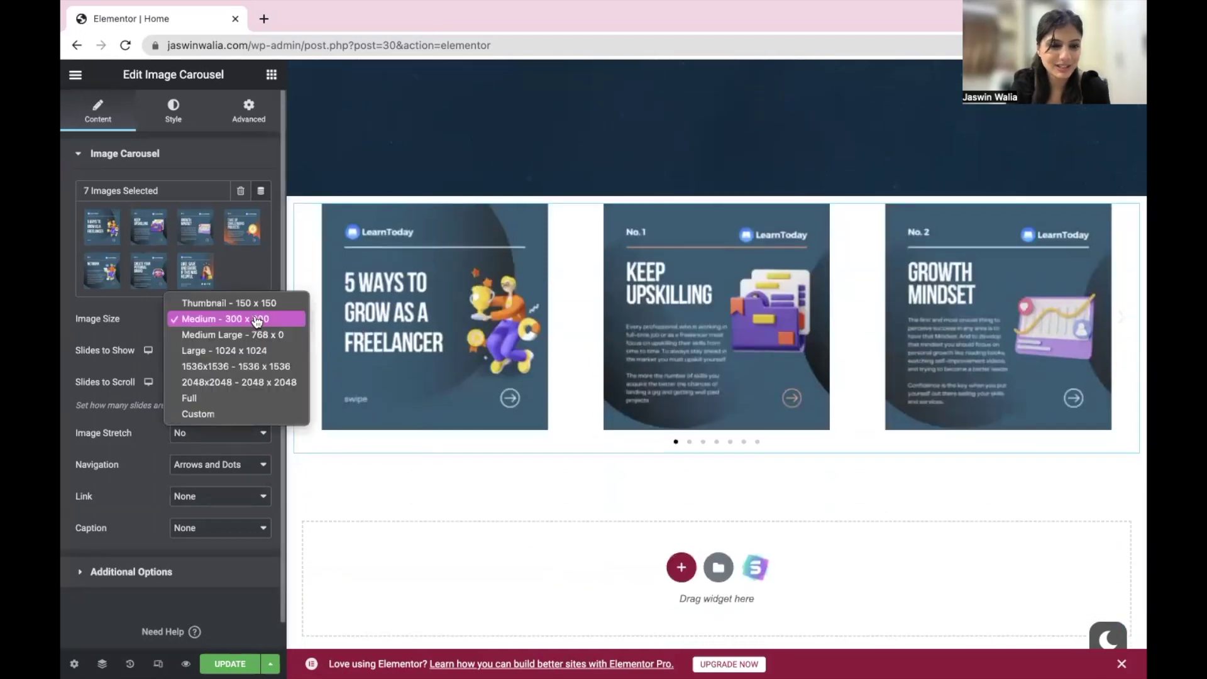
click(143, 478)
Set Slides to Show to 5, after briefly trying 10 and 3
click(208, 359)
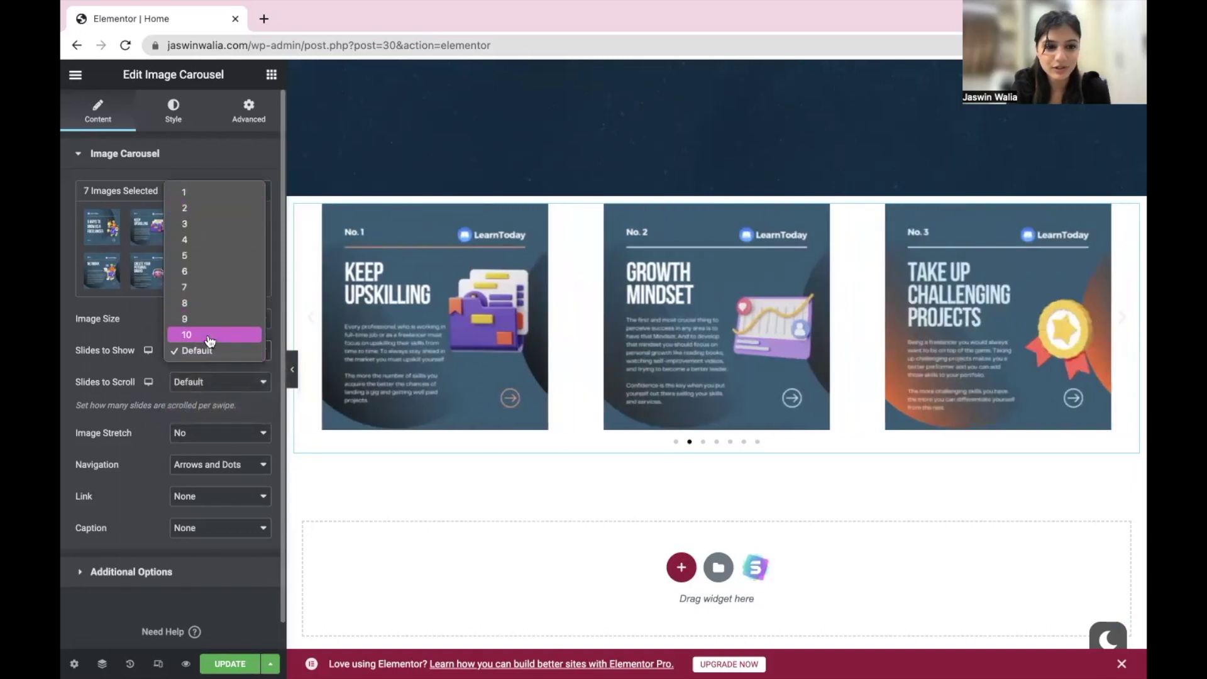
click(210, 333)
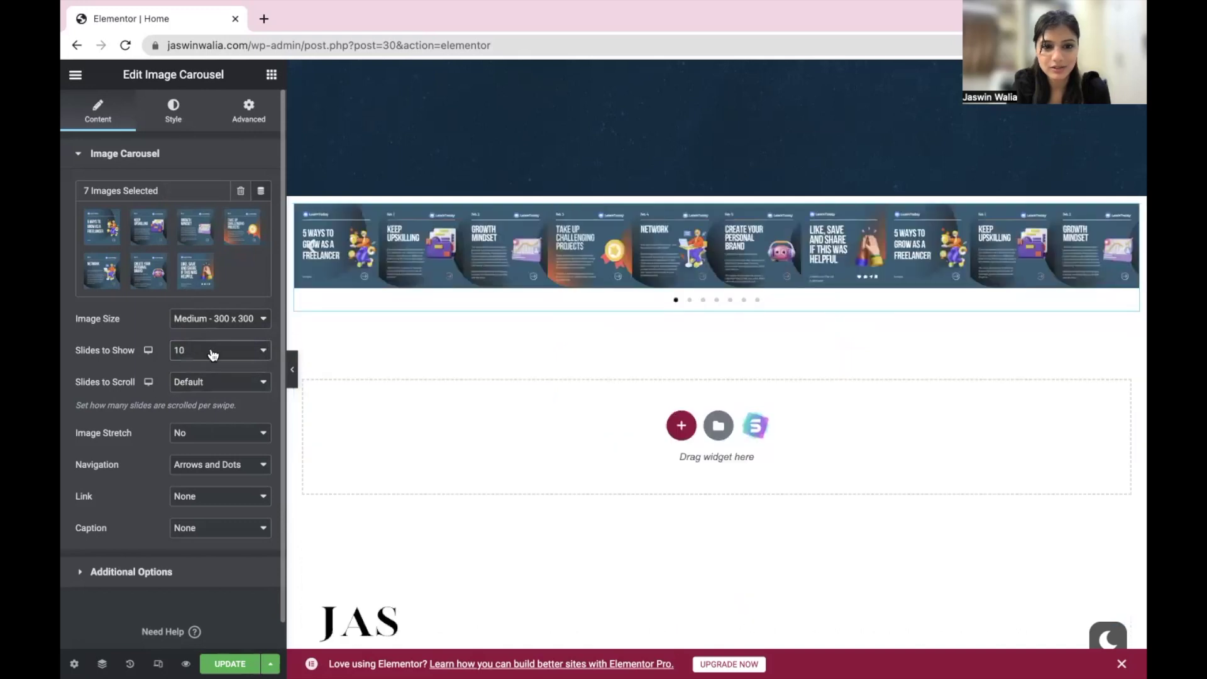
click(213, 355)
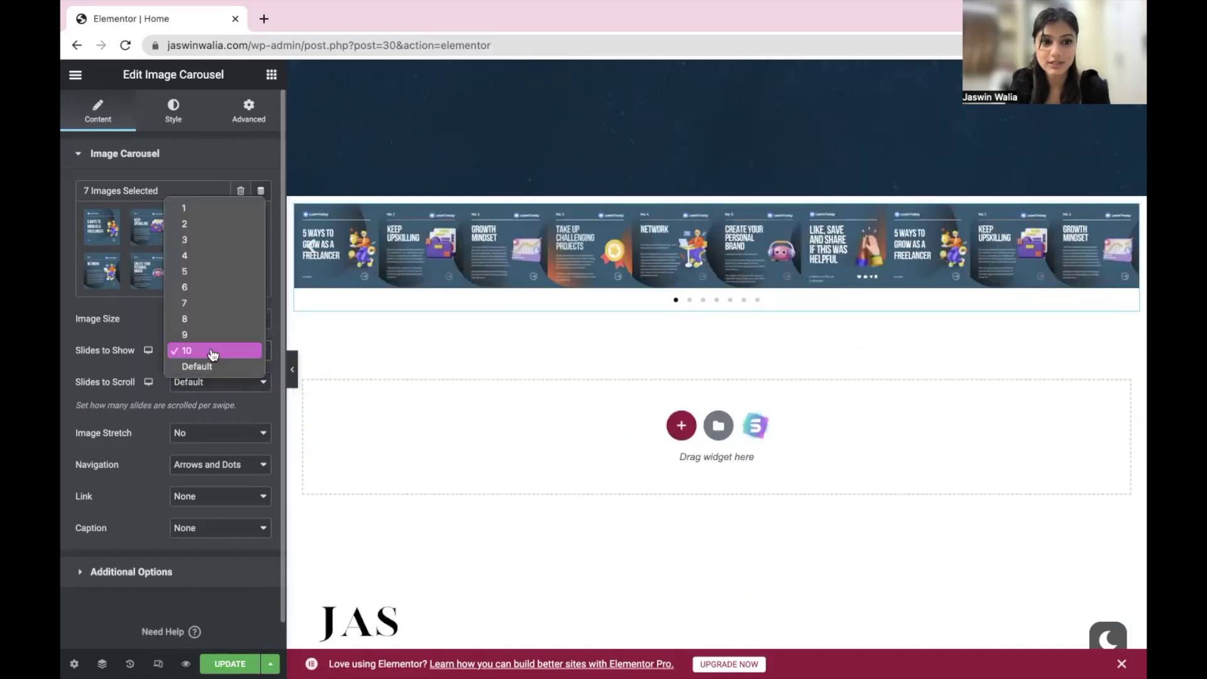
click(208, 242)
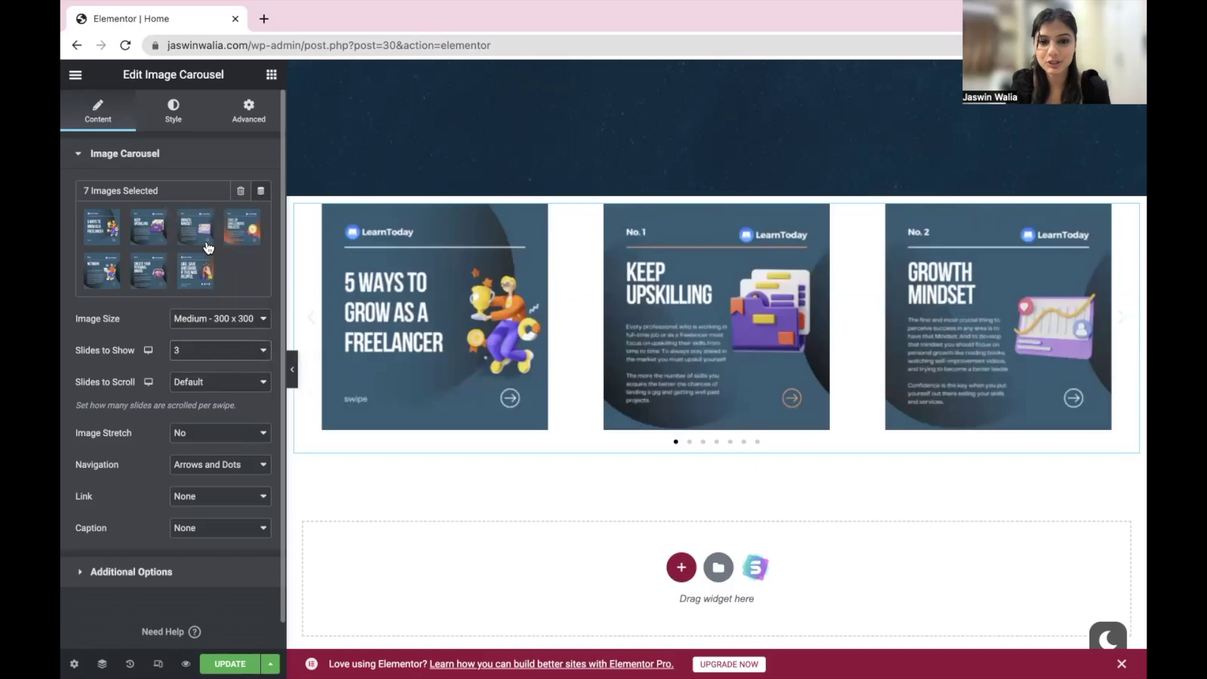
click(224, 357)
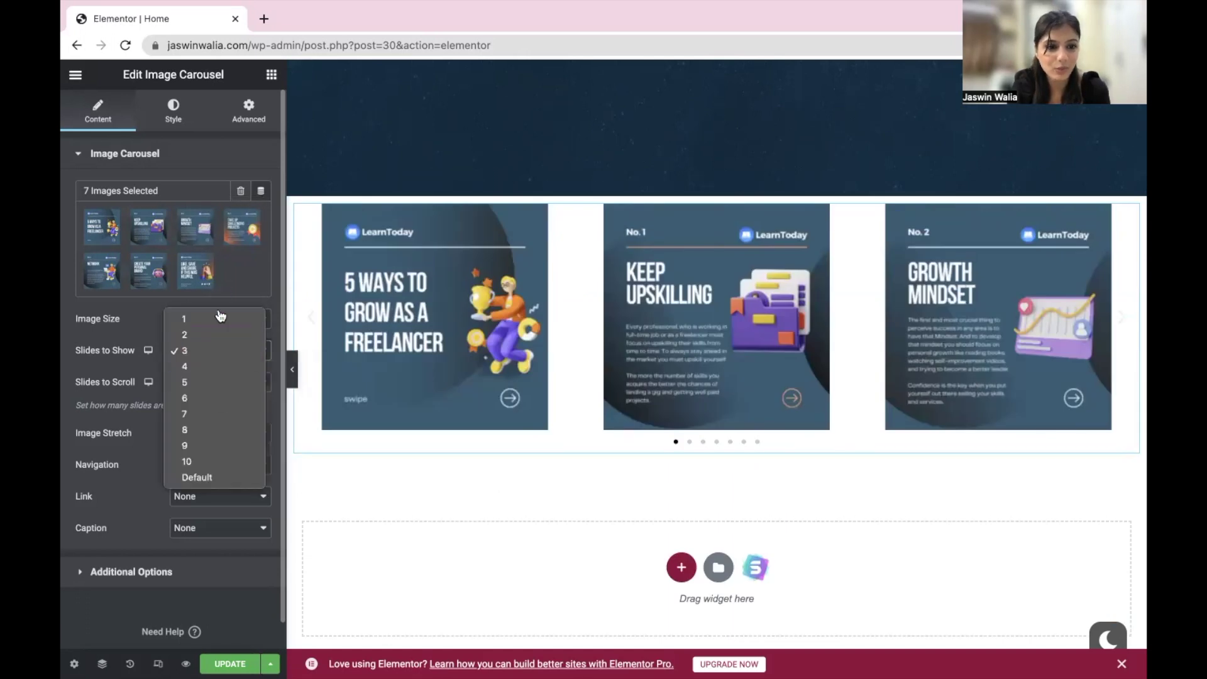
click(221, 382)
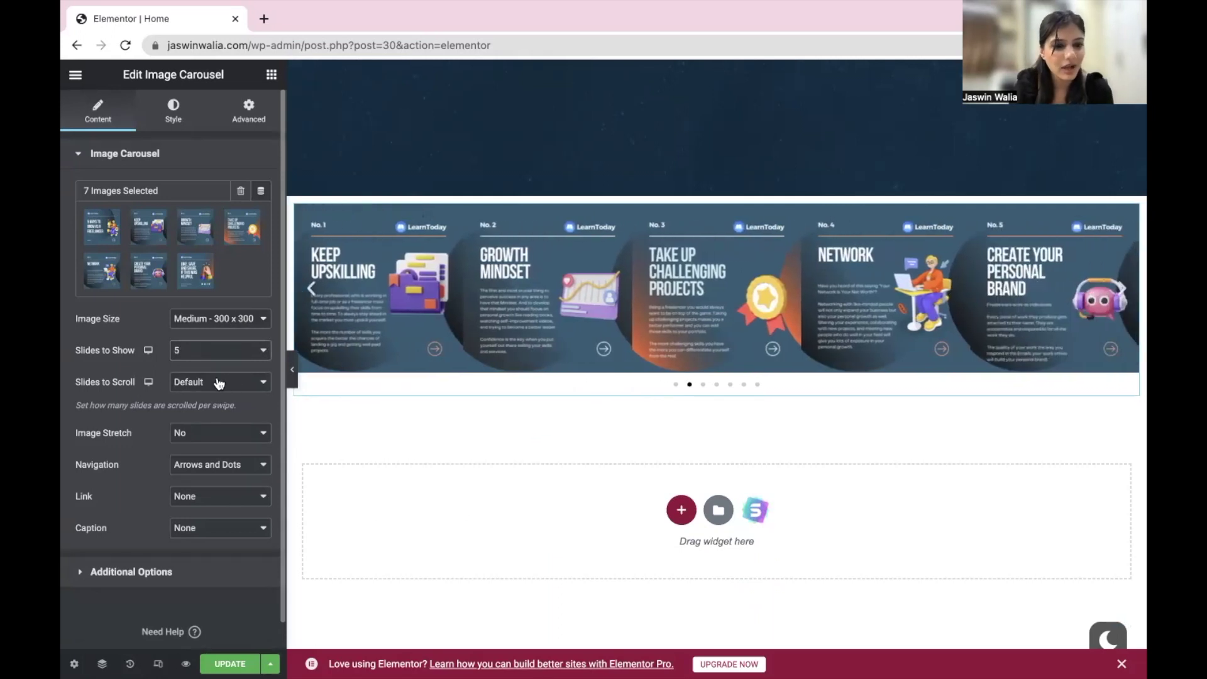
Set Slides to Scroll to 4 and advance the carousel preview to check it
click(219, 385)
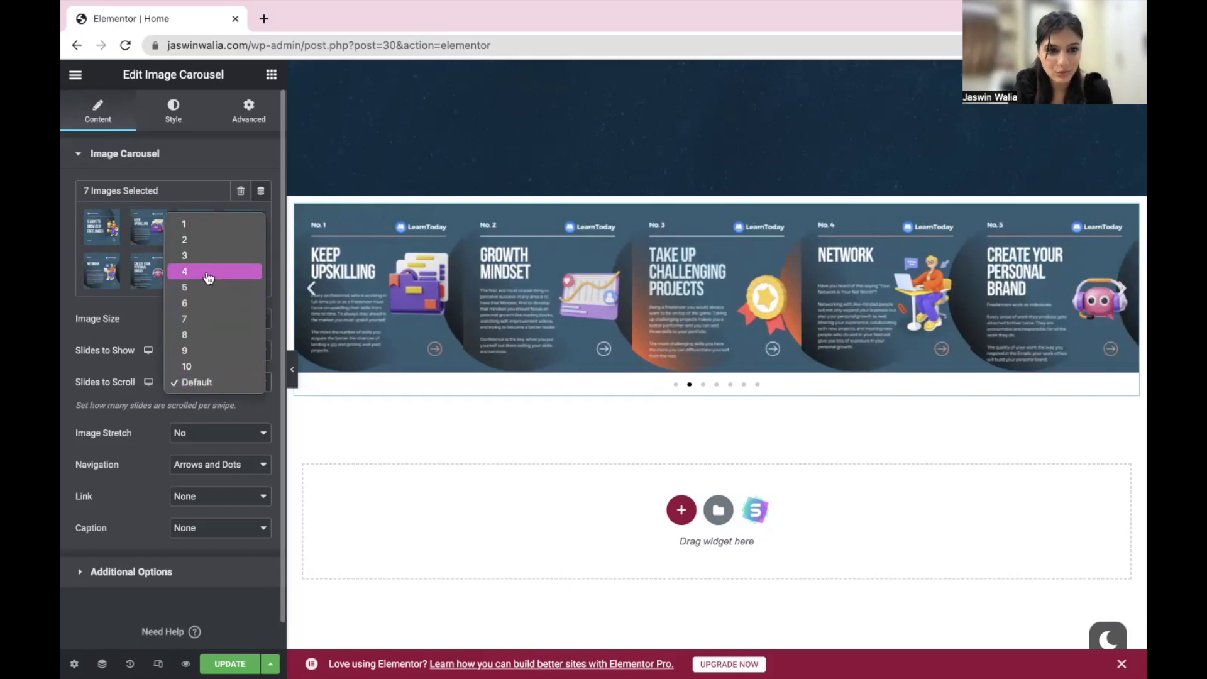
key(Escape)
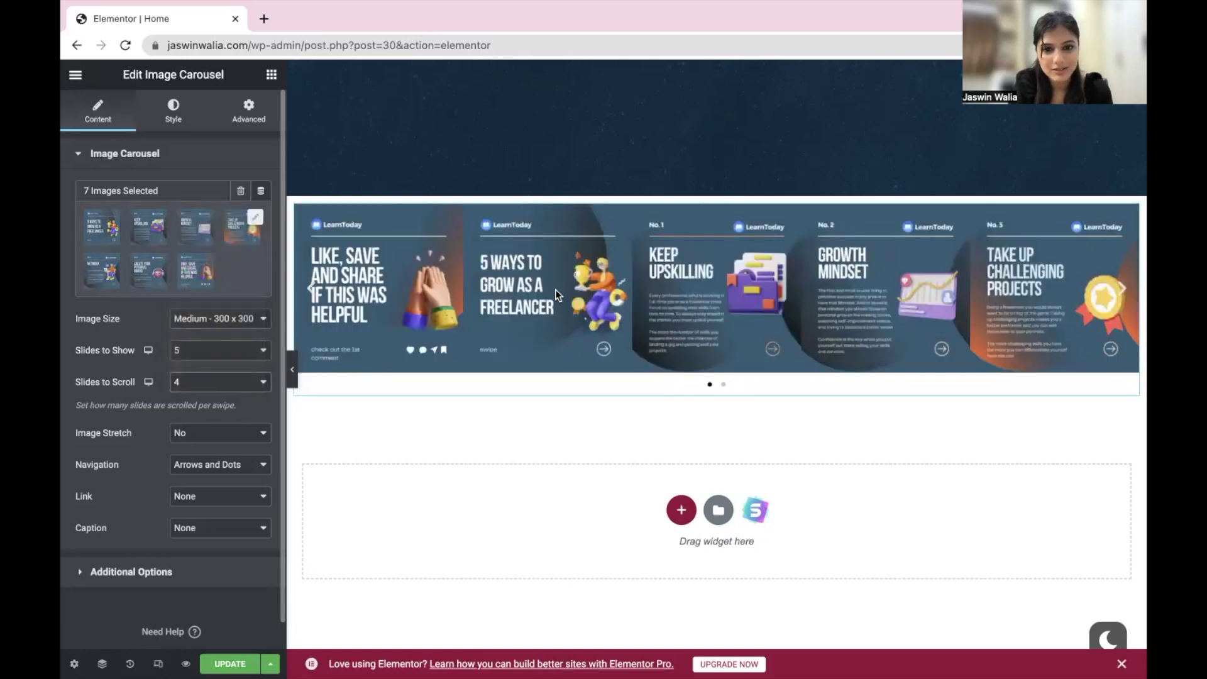
click(1126, 292)
click(1126, 294)
click(1127, 295)
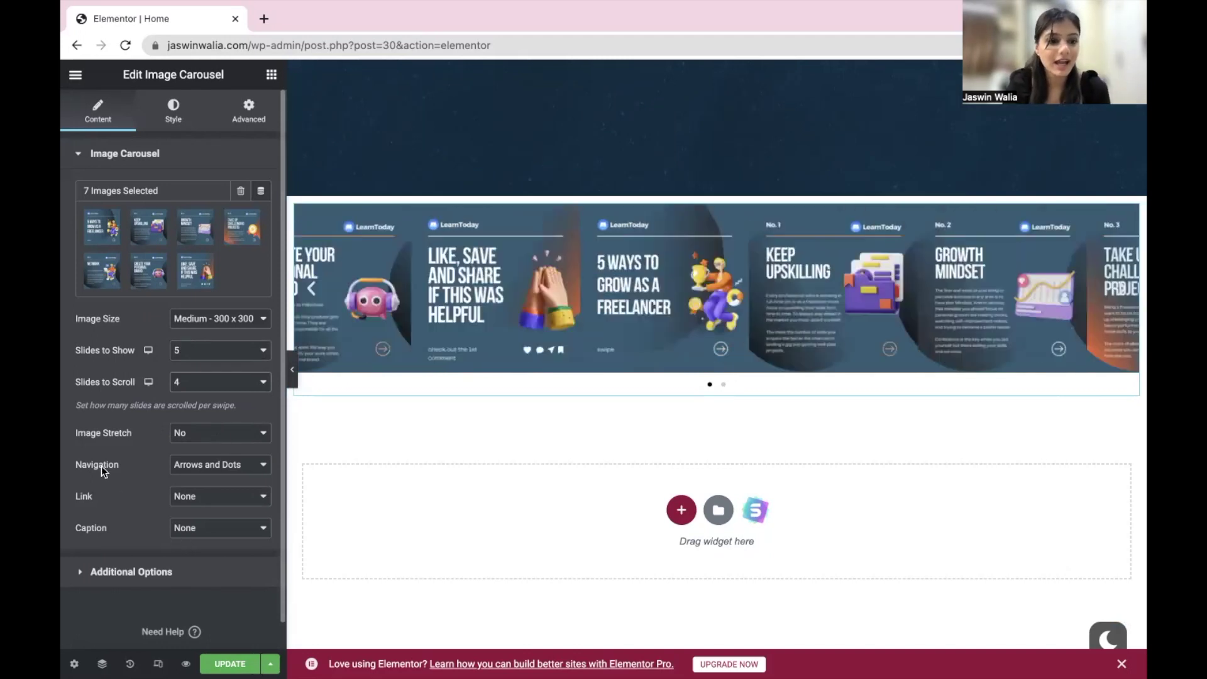
Try Navigation as Arrows only, then Dots only, and settle on Arrows and Dots
click(234, 467)
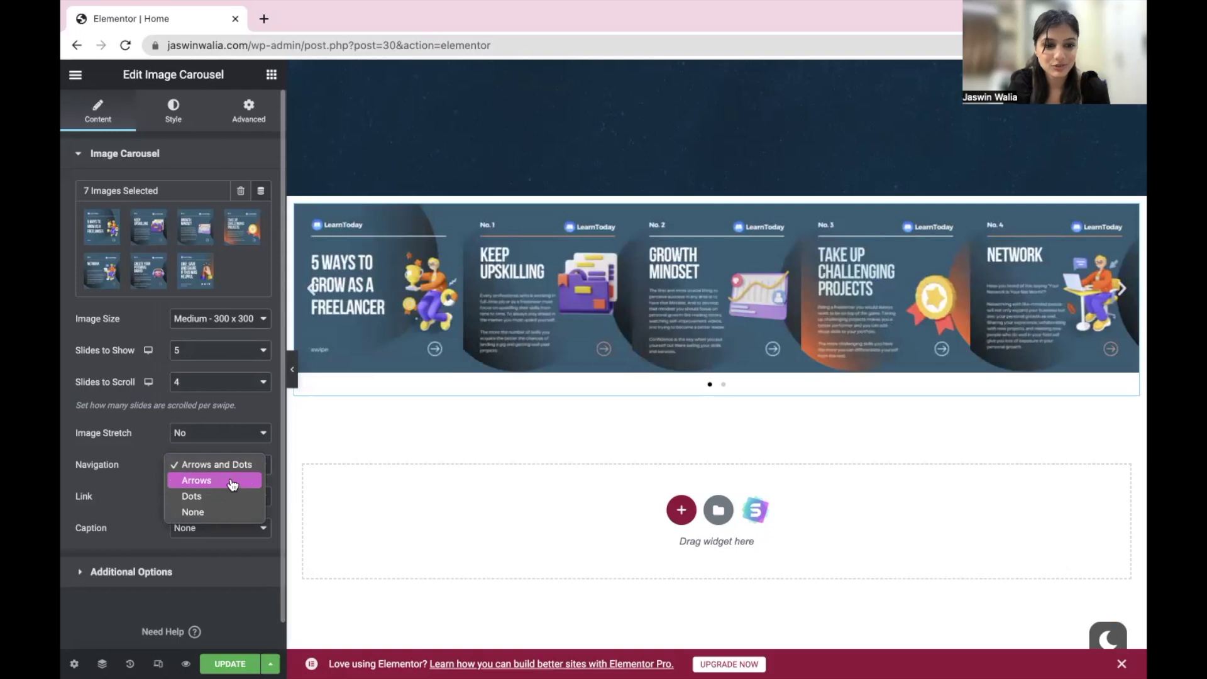
click(232, 479)
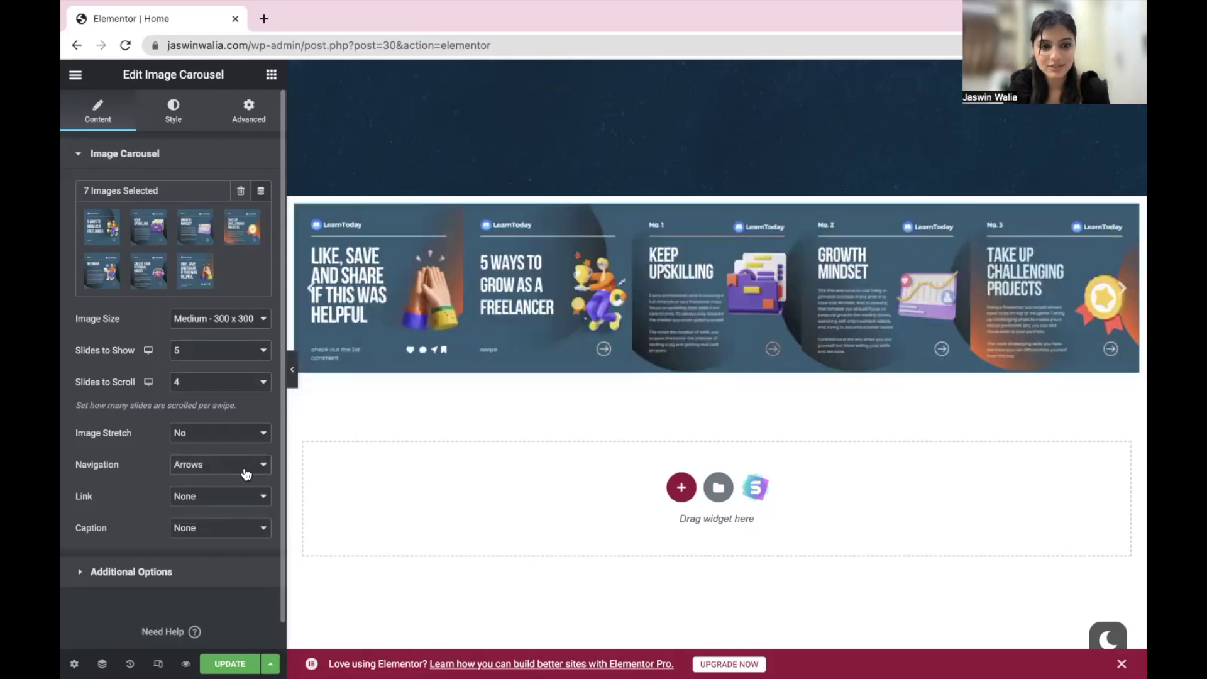
click(250, 466)
click(249, 479)
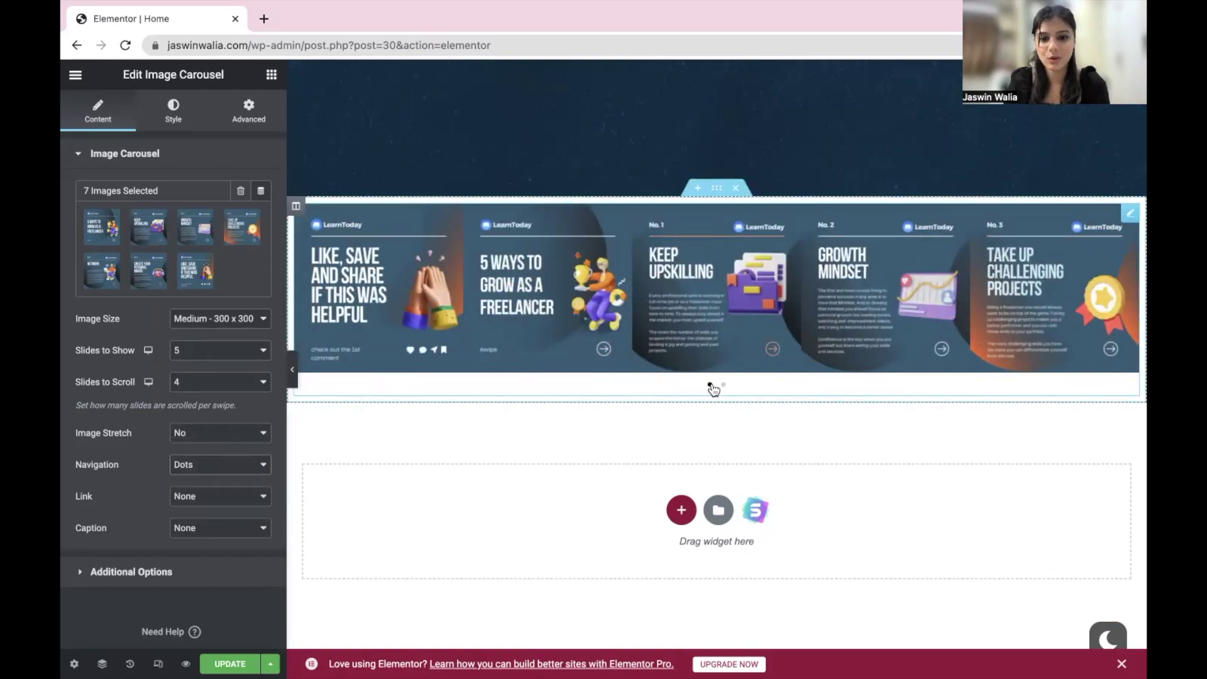
click(724, 384)
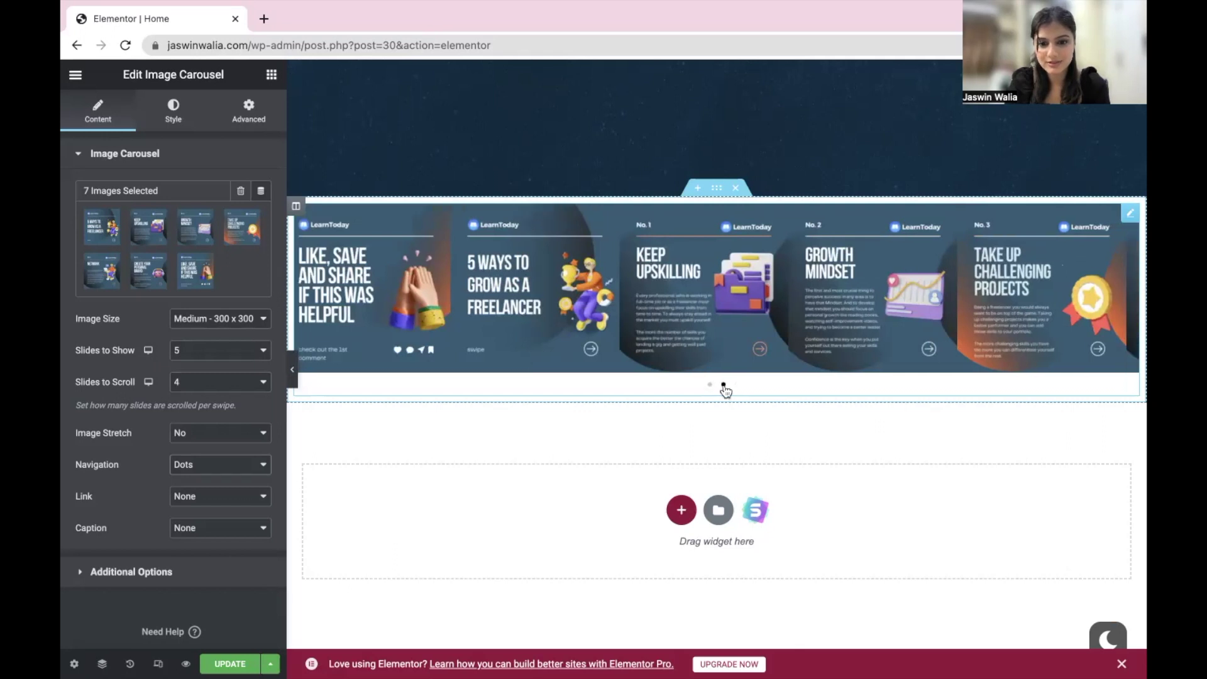
click(710, 385)
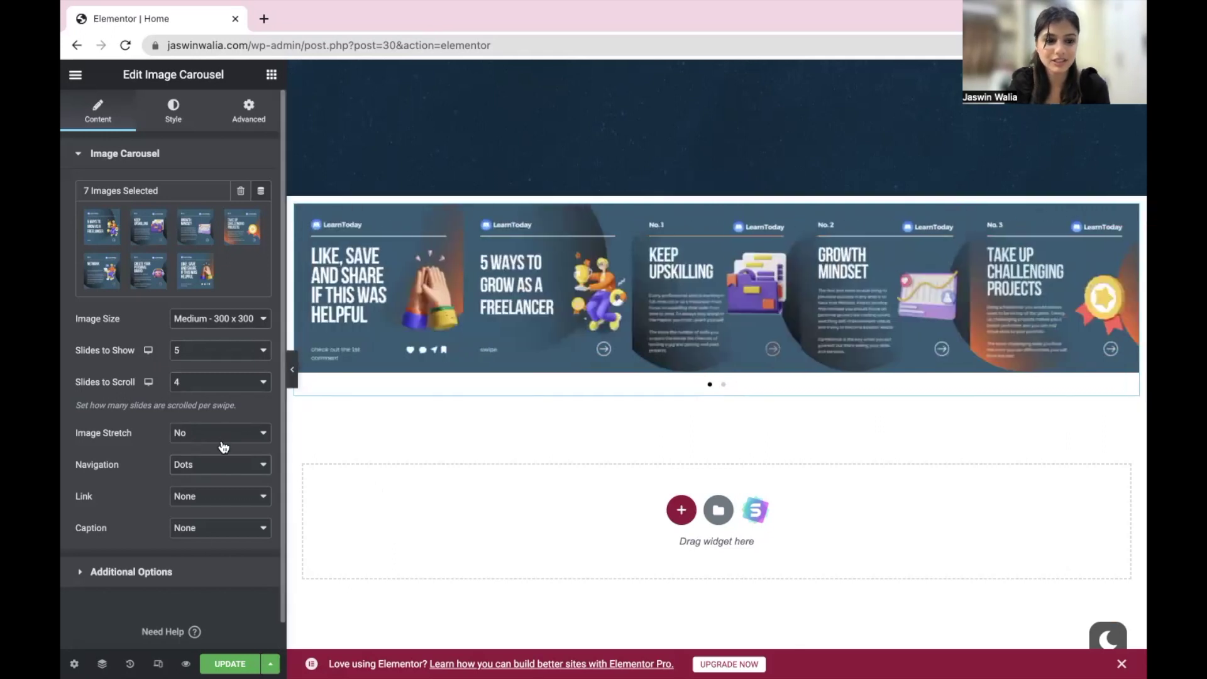
click(248, 472)
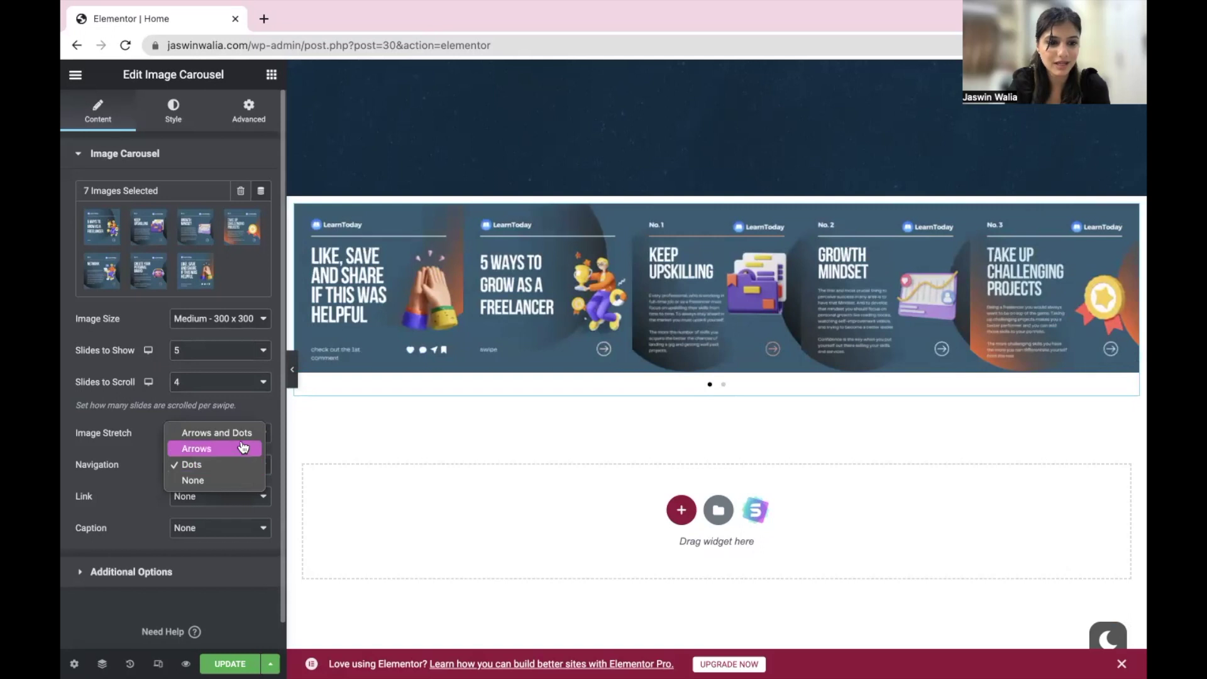
click(241, 432)
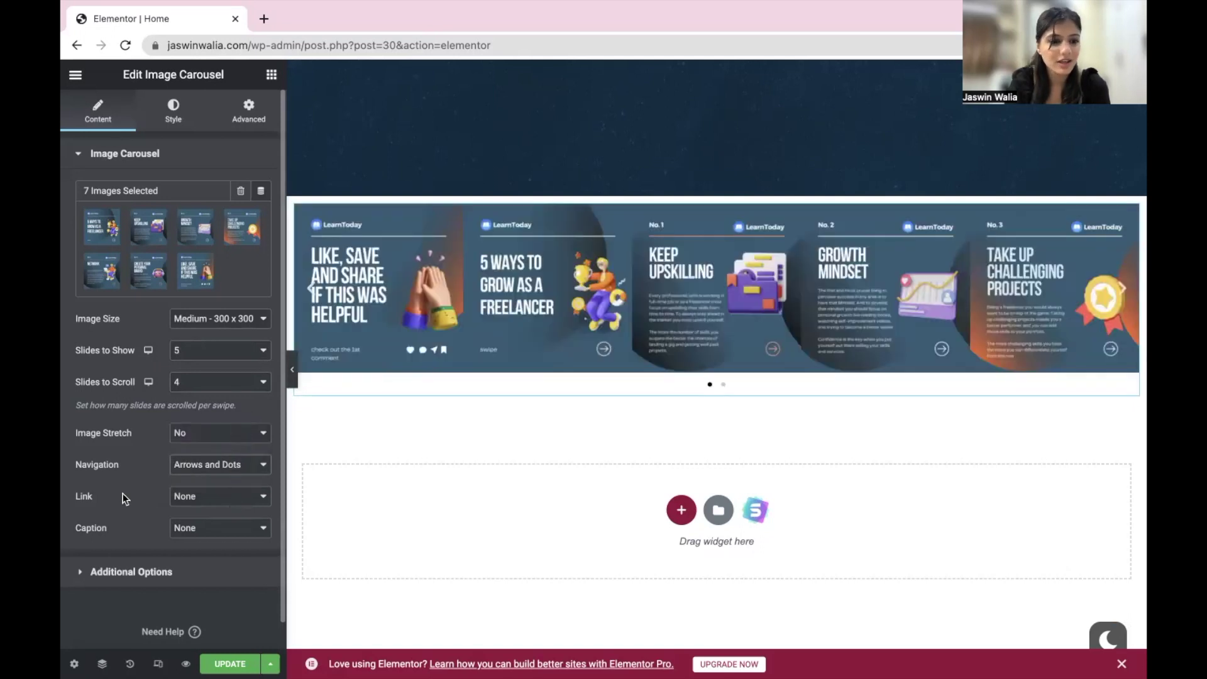
click(219, 496)
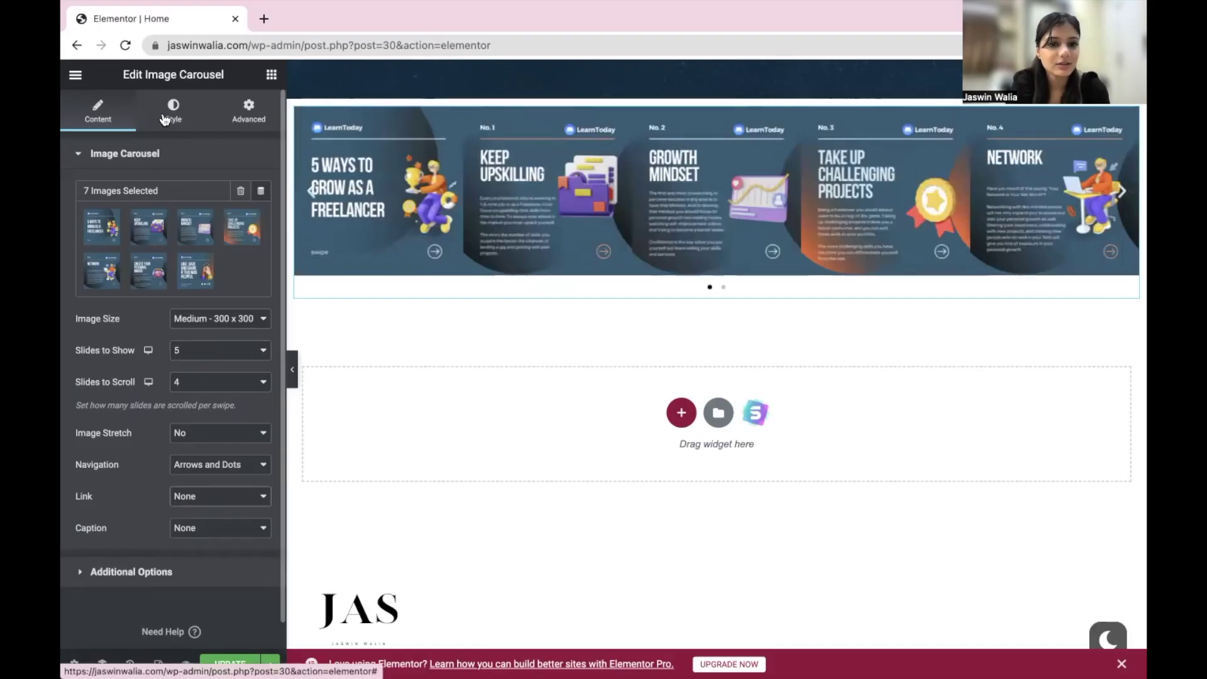
In the Style tab, try the arrows outside the slides, then return them inside
click(165, 120)
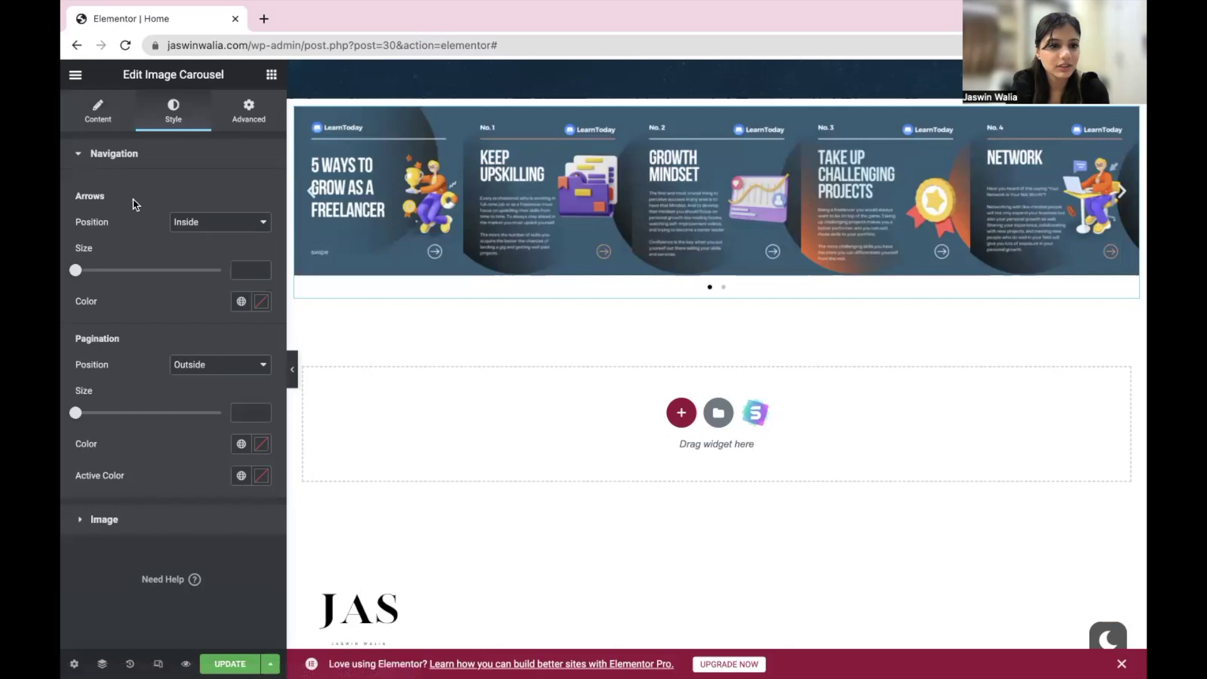
click(202, 226)
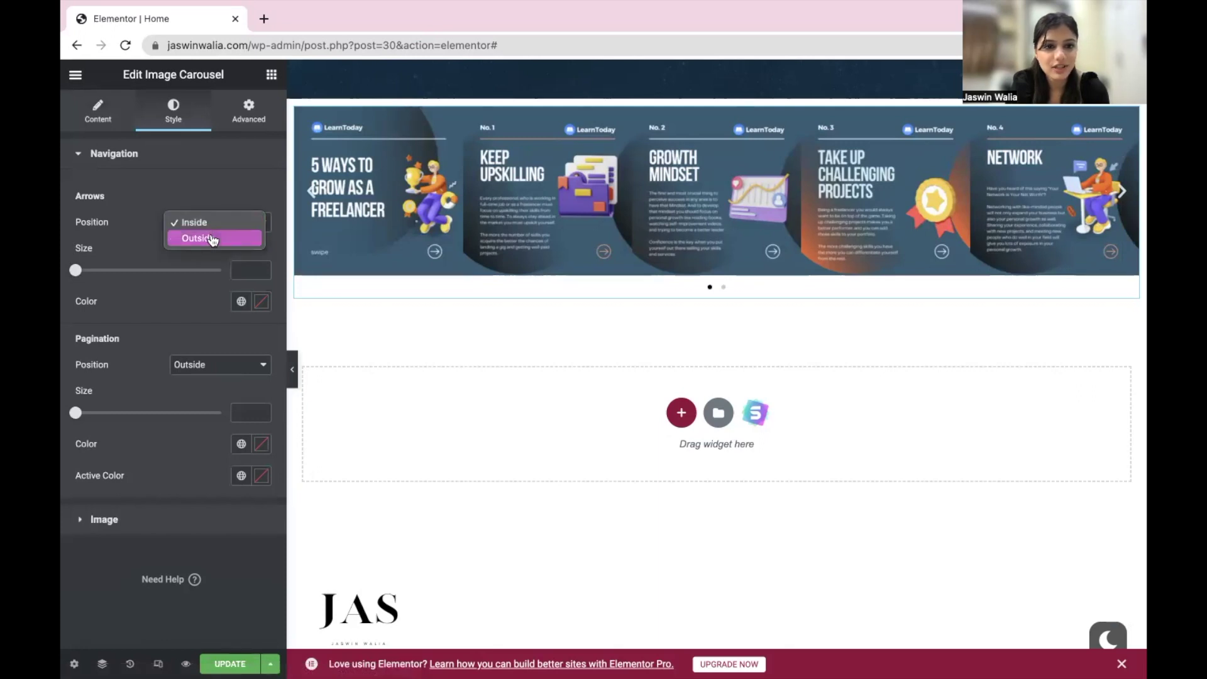
click(211, 239)
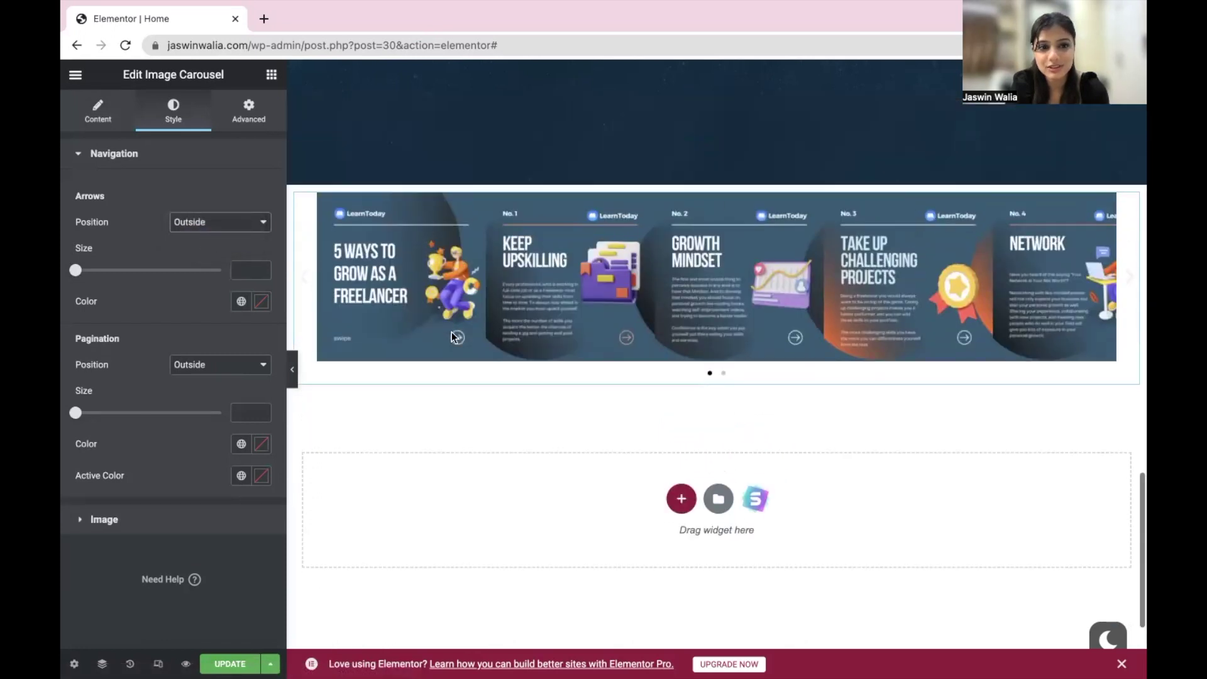
click(250, 222)
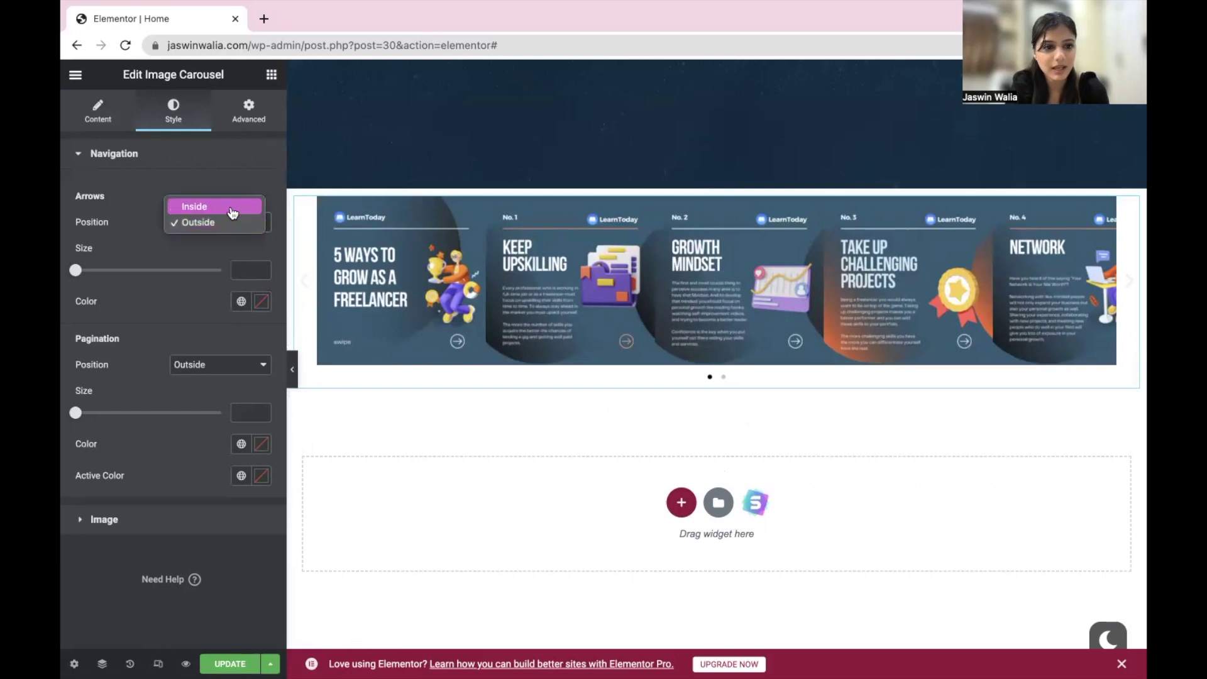
click(214, 207)
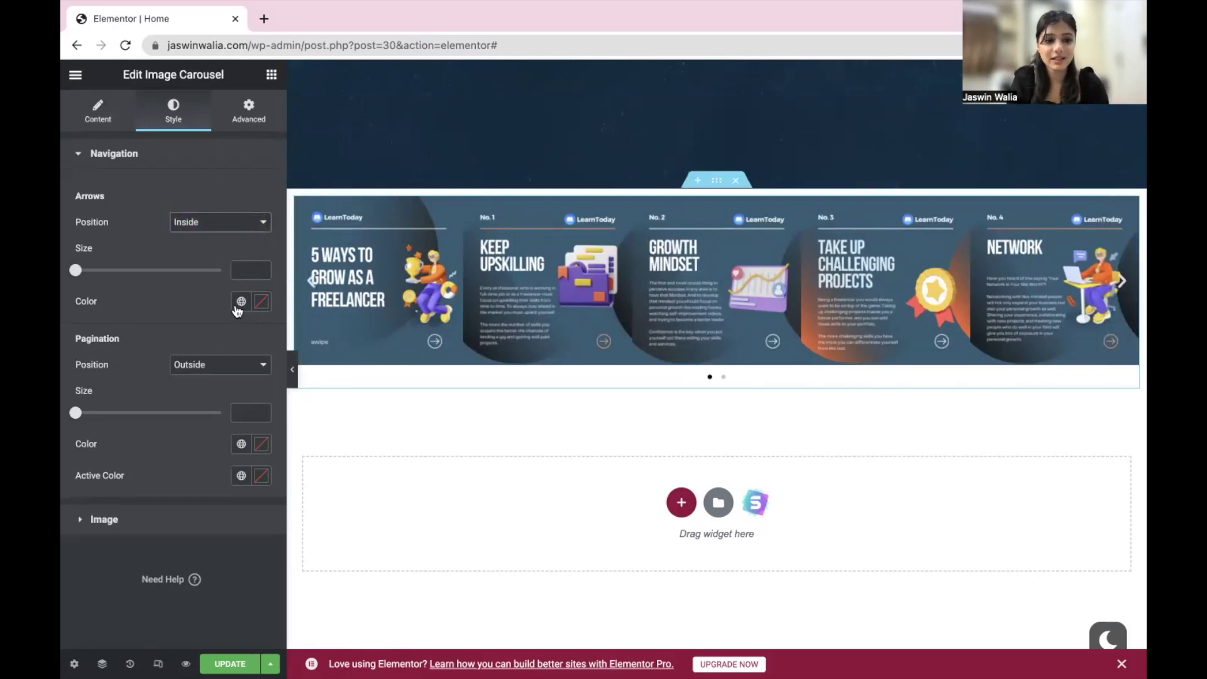
Experiment with the arrow colour, trying red, pale pink, black and white
click(260, 302)
click(219, 381)
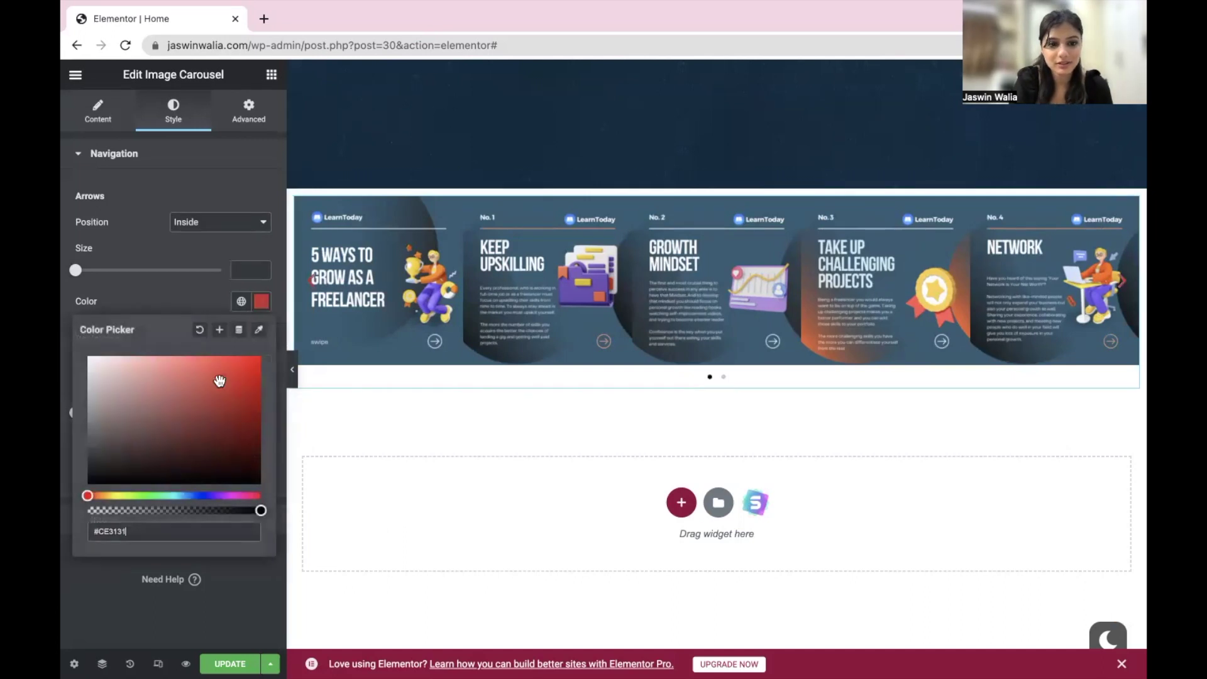
mouse_move(151, 379)
mouse_down()
mouse_move(83, 368)
mouse_move(116, 375)
mouse_up()
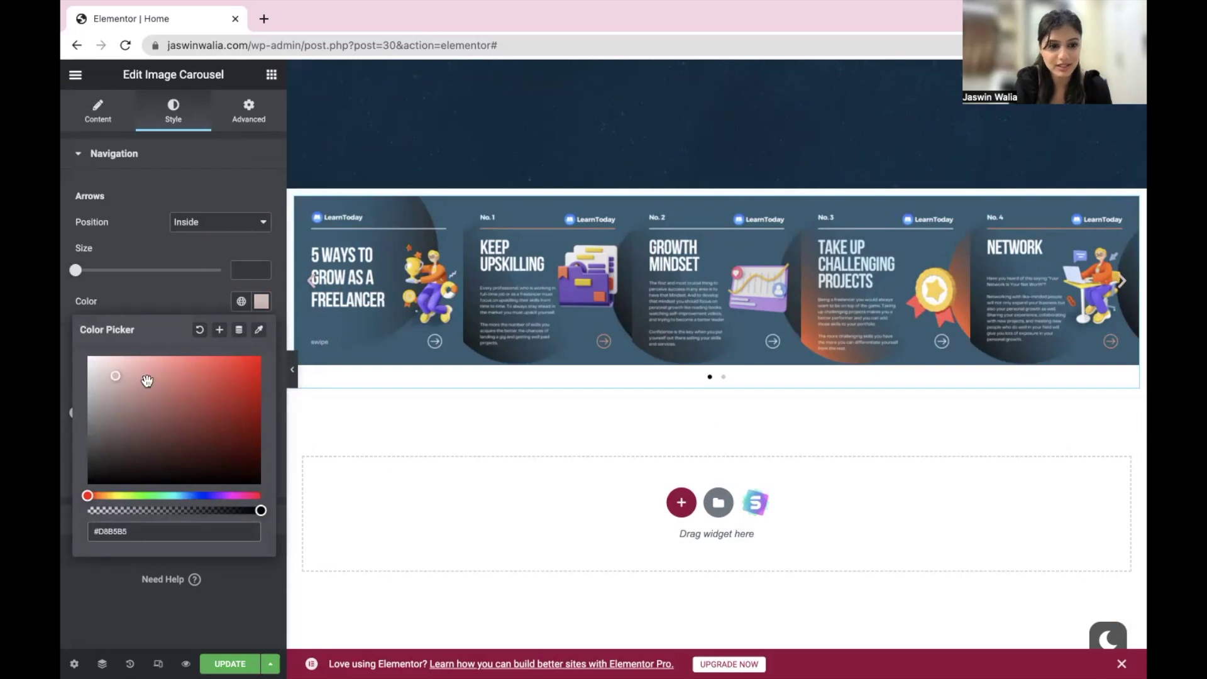
mouse_move(217, 391)
mouse_down()
mouse_move(286, 527)
mouse_move(63, 360)
mouse_move(63, 338)
mouse_up()
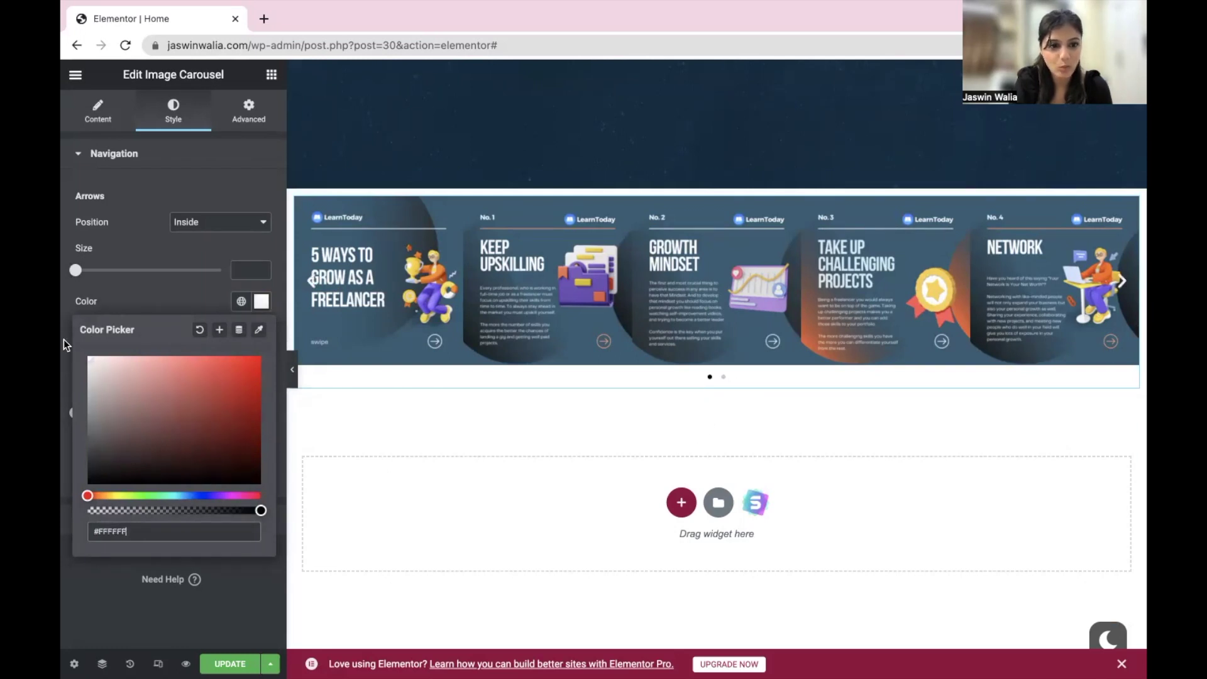
click(169, 286)
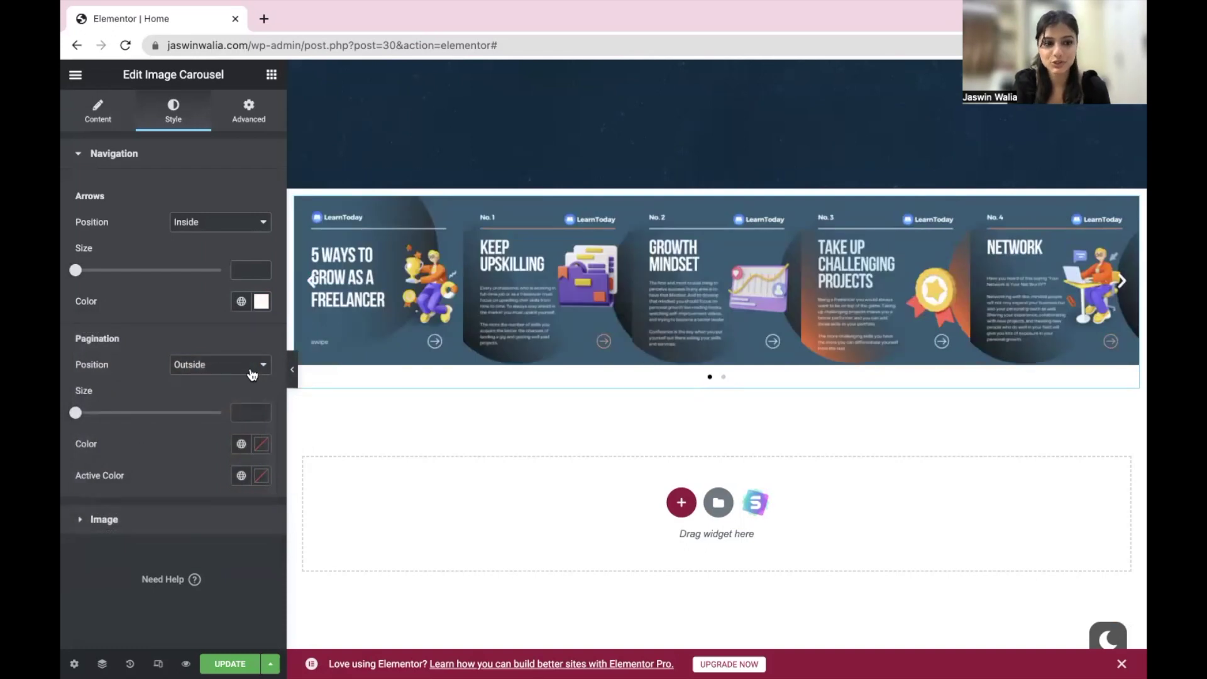
Keep the pagination dots below the slides and shrink their size from 8 to 7
click(252, 375)
click(236, 381)
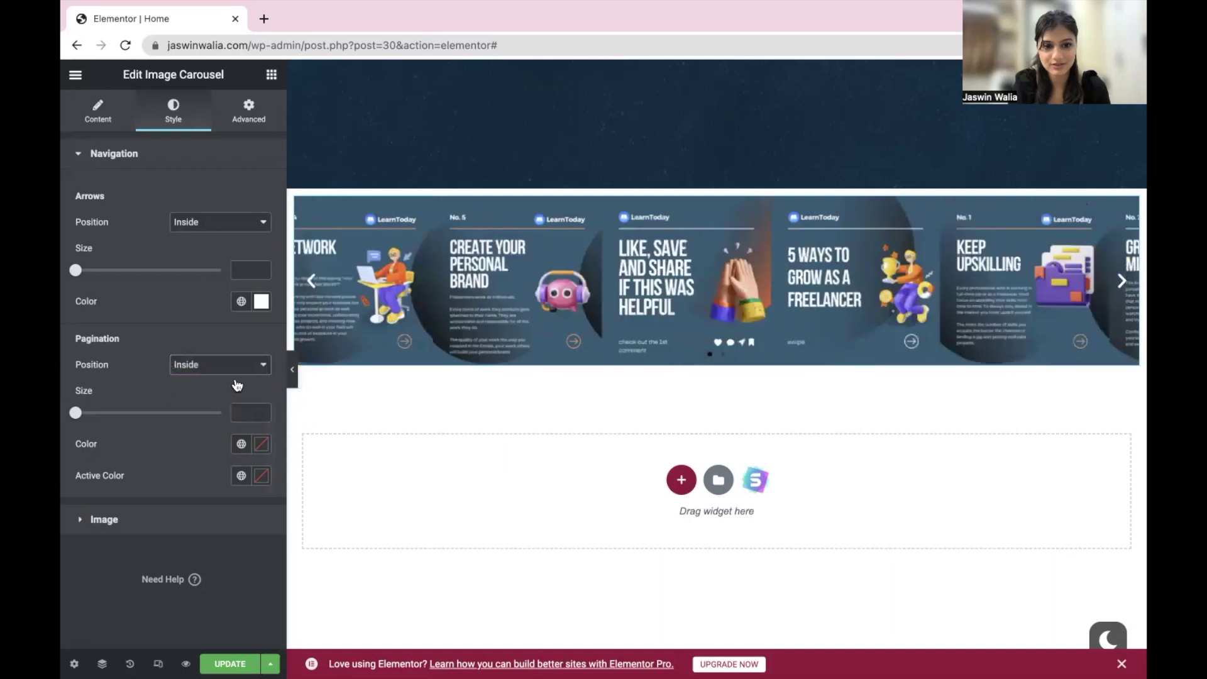
click(256, 370)
click(241, 364)
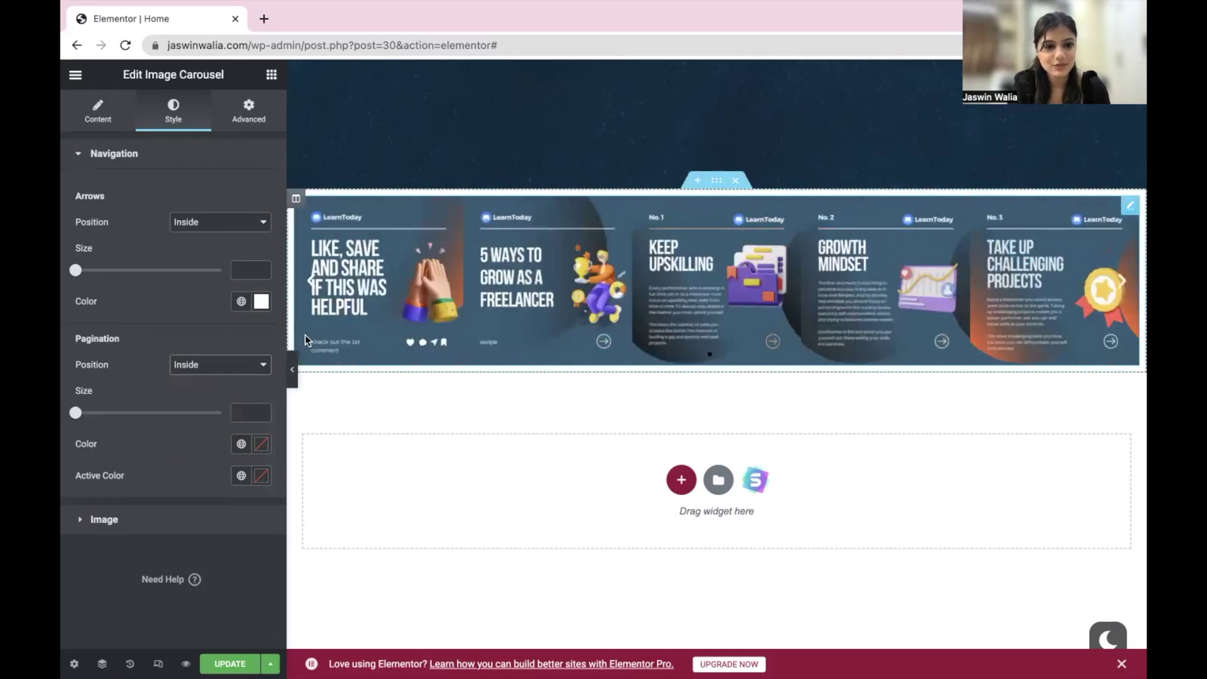
click(220, 365)
click(201, 347)
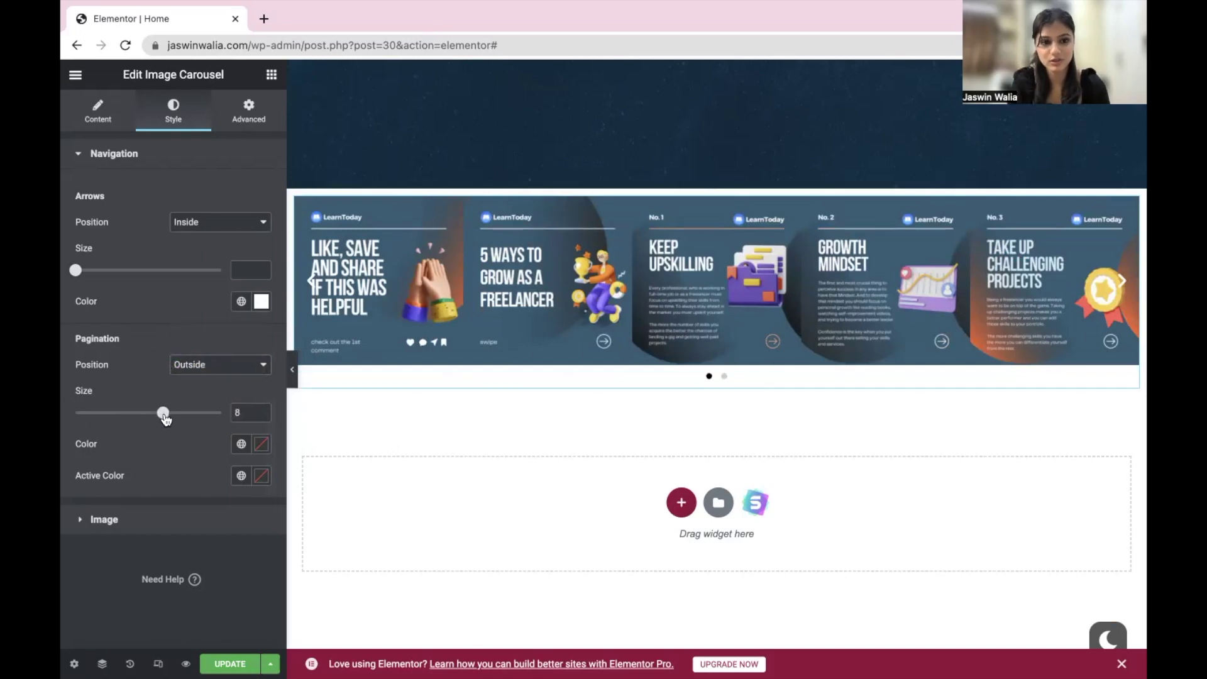
drag(165, 419, 131, 420)
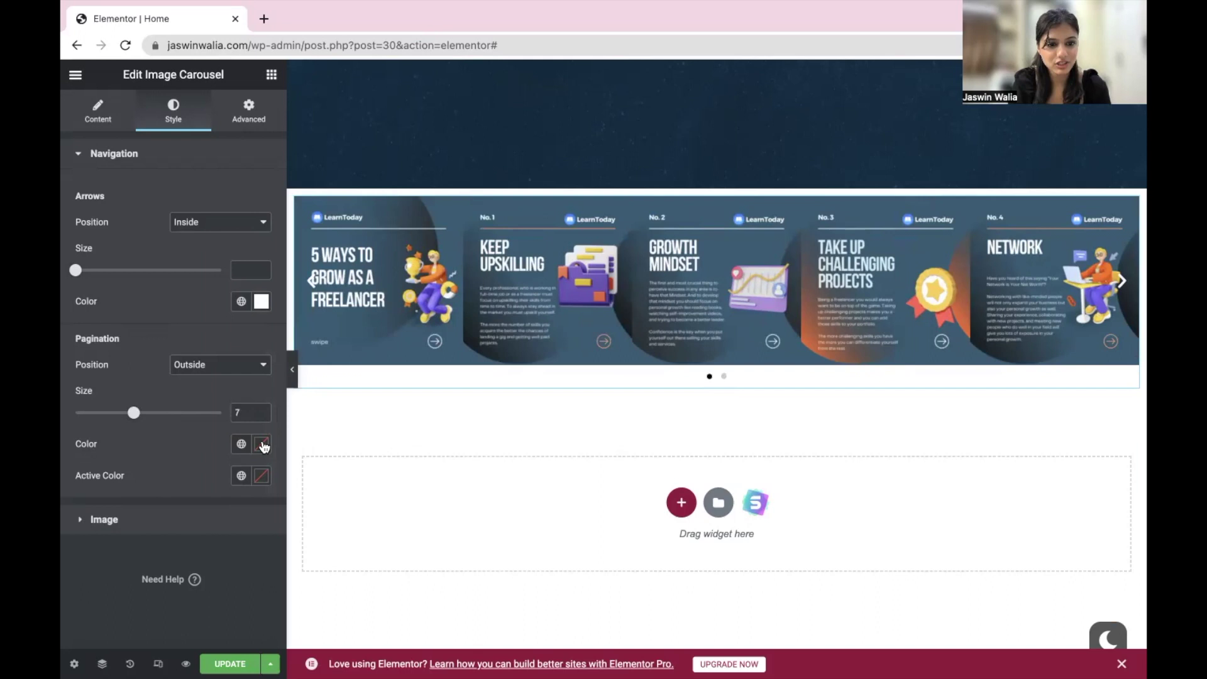
On the Advanced tab, set linked padding to 5 and linked margin to 4 on all sides
click(249, 116)
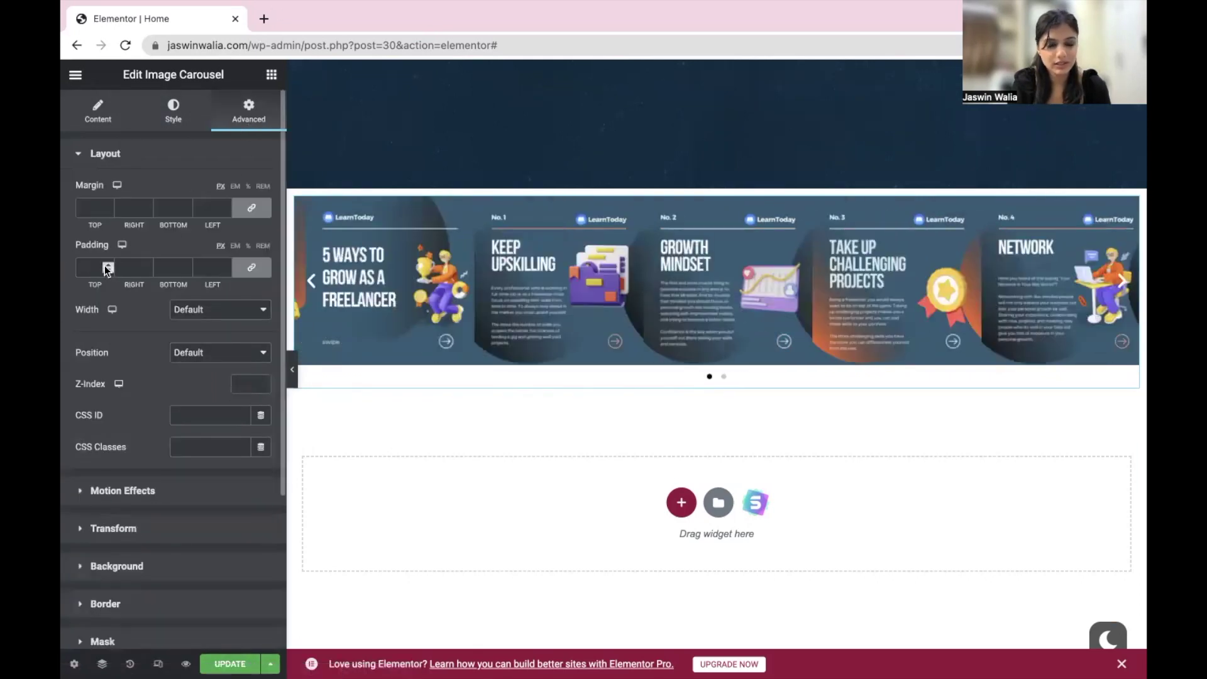
click(105, 265)
text(10)
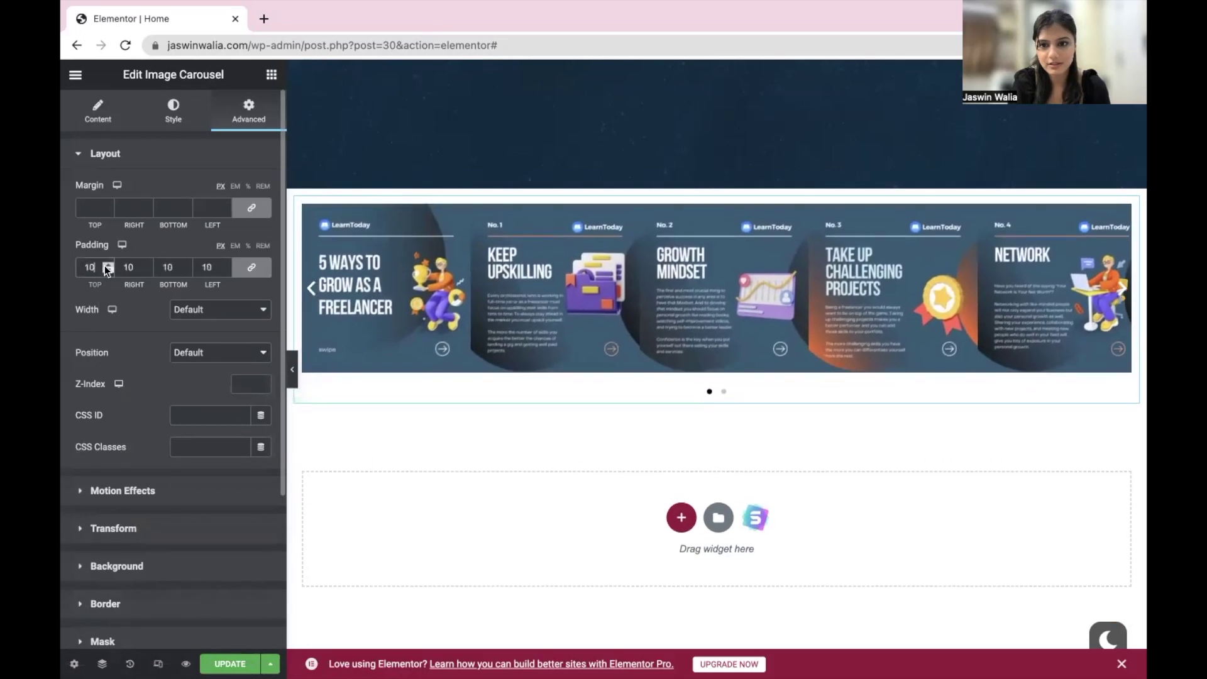
key(Up)
key(Up)
key(Up)
key(Up)
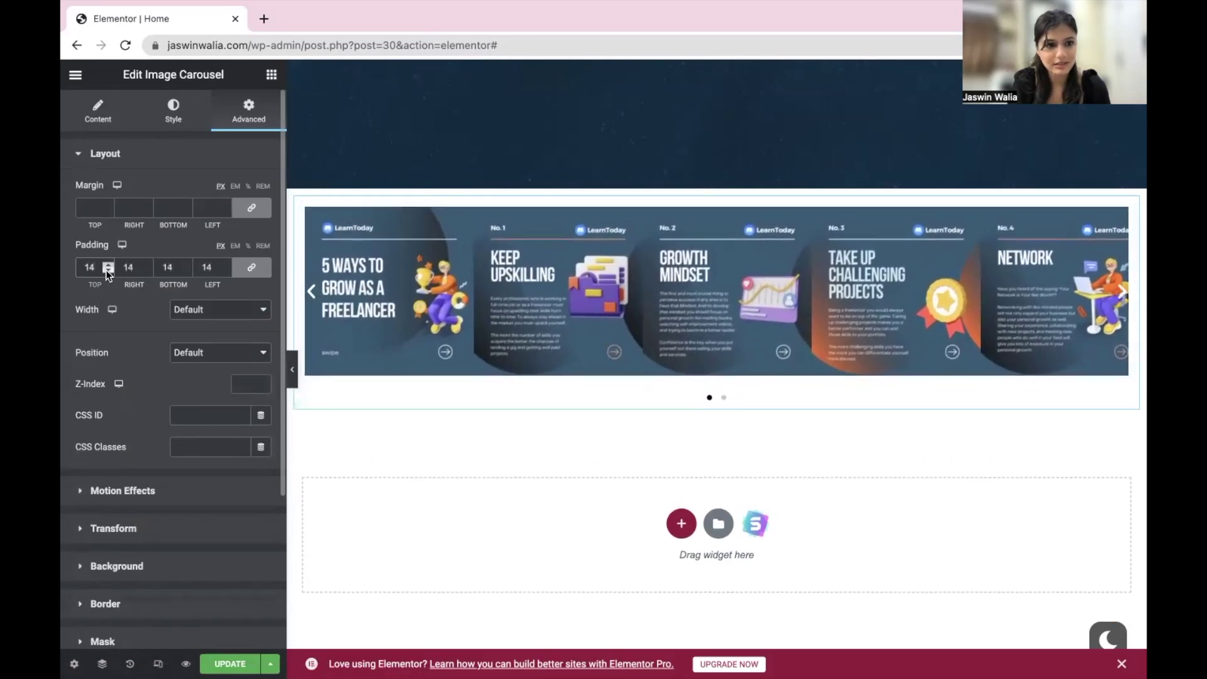
key(Down)
key(Down)
key(Down)
key(Down)
key(Down)
key(Down)
key(Down)
key(Down)
key(Down)
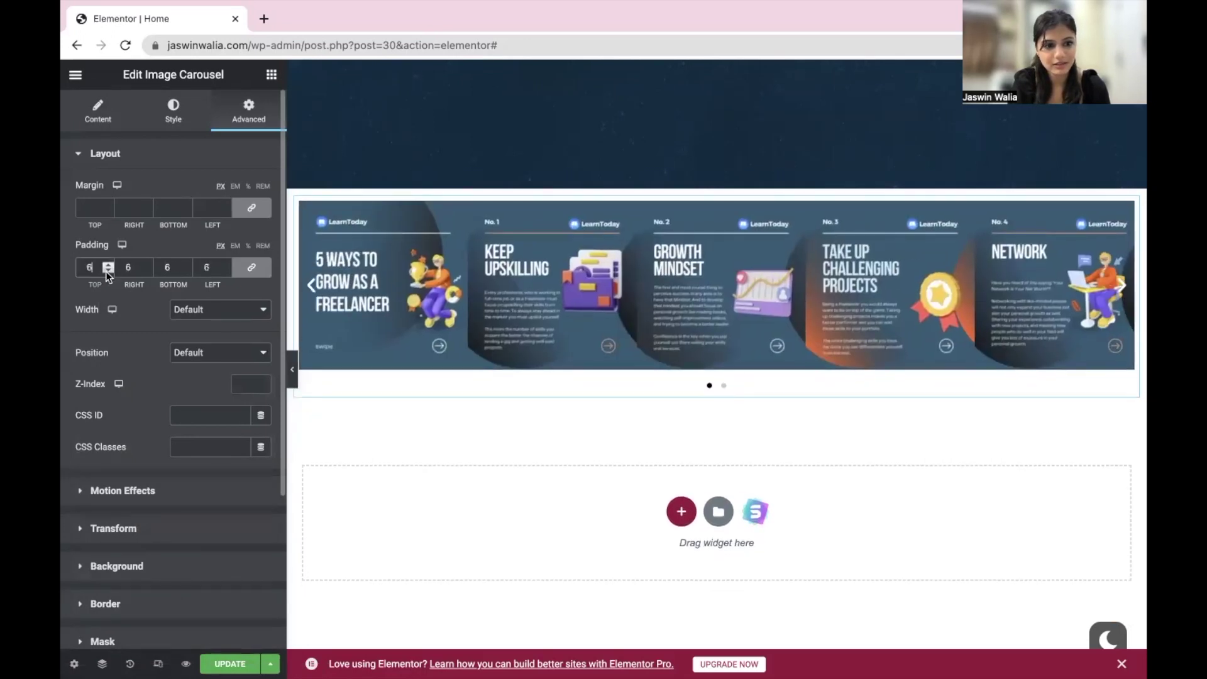
click(104, 206)
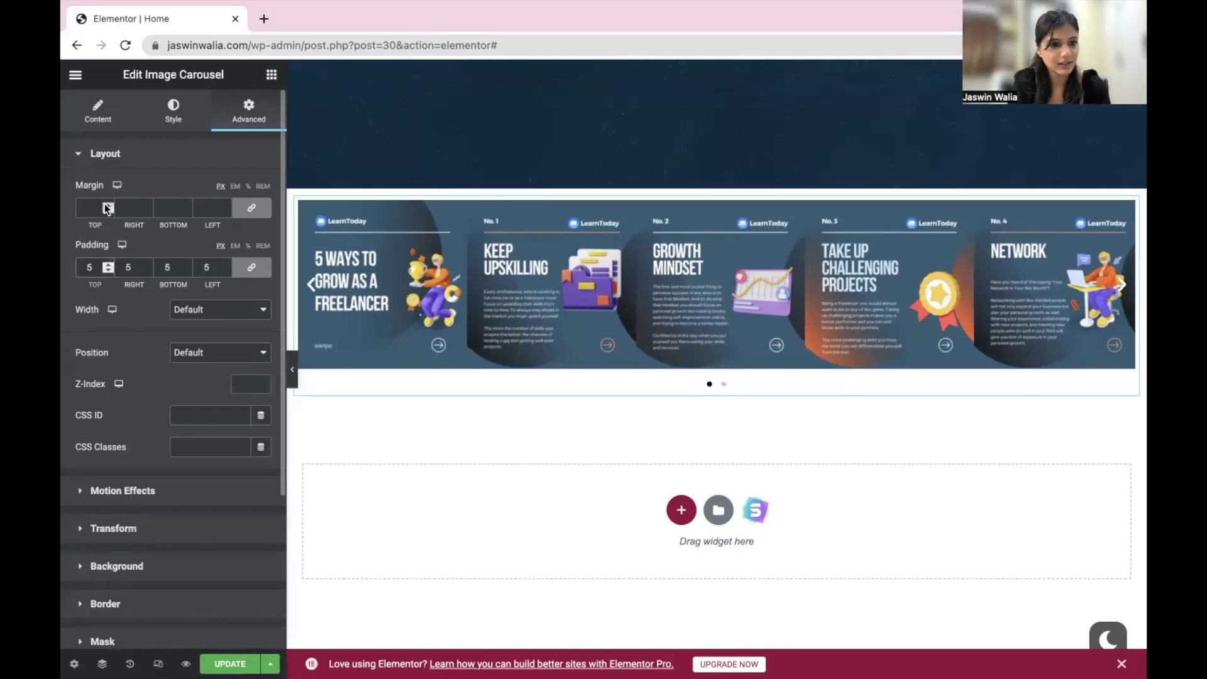
text(3)
click(106, 205)
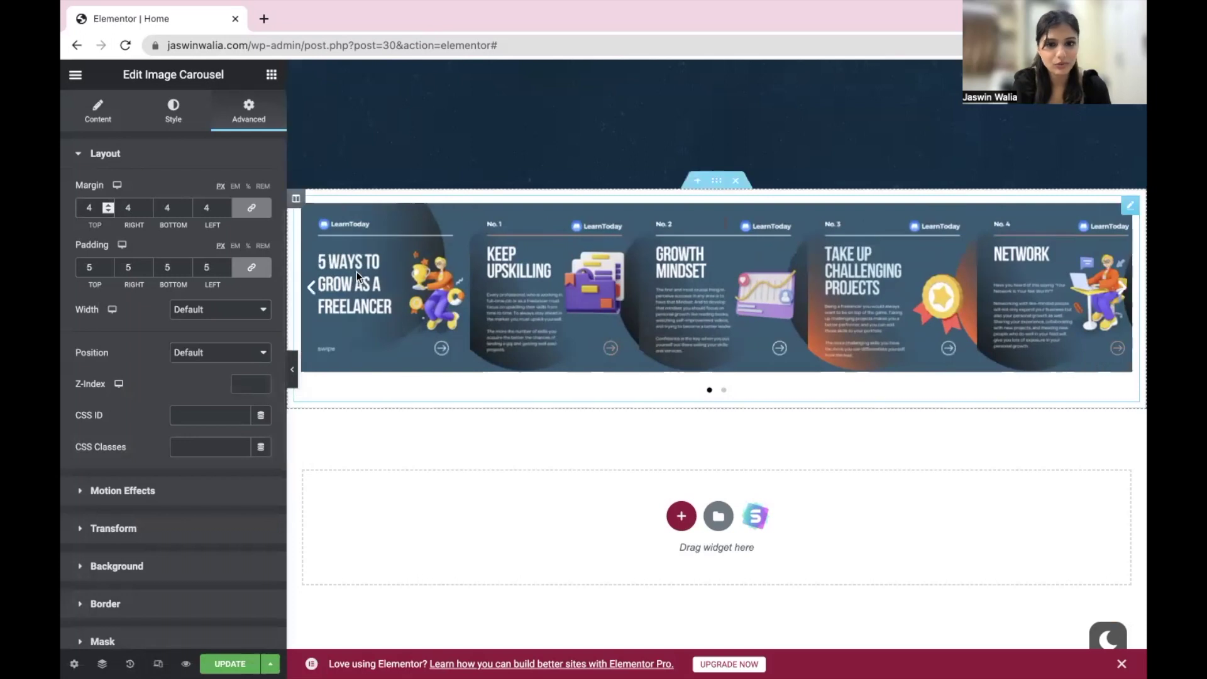
Add a single-column section above the carousel and place a Divider widget in it
click(696, 183)
click(681, 259)
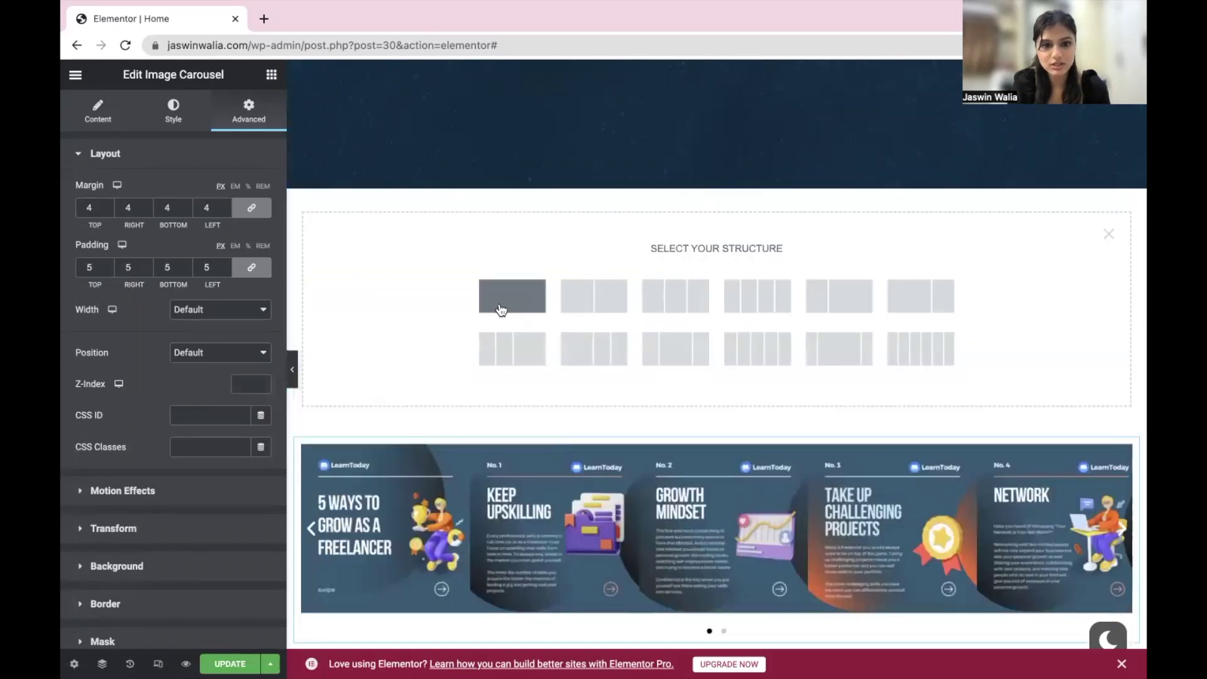
click(502, 305)
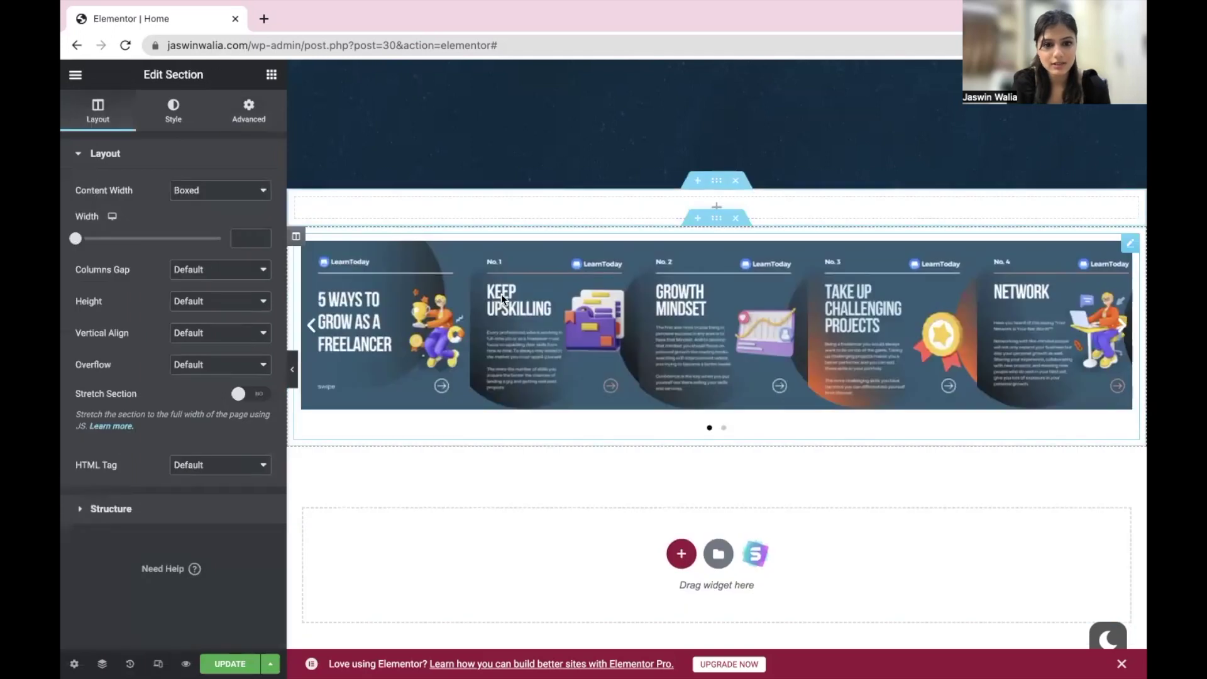
click(718, 210)
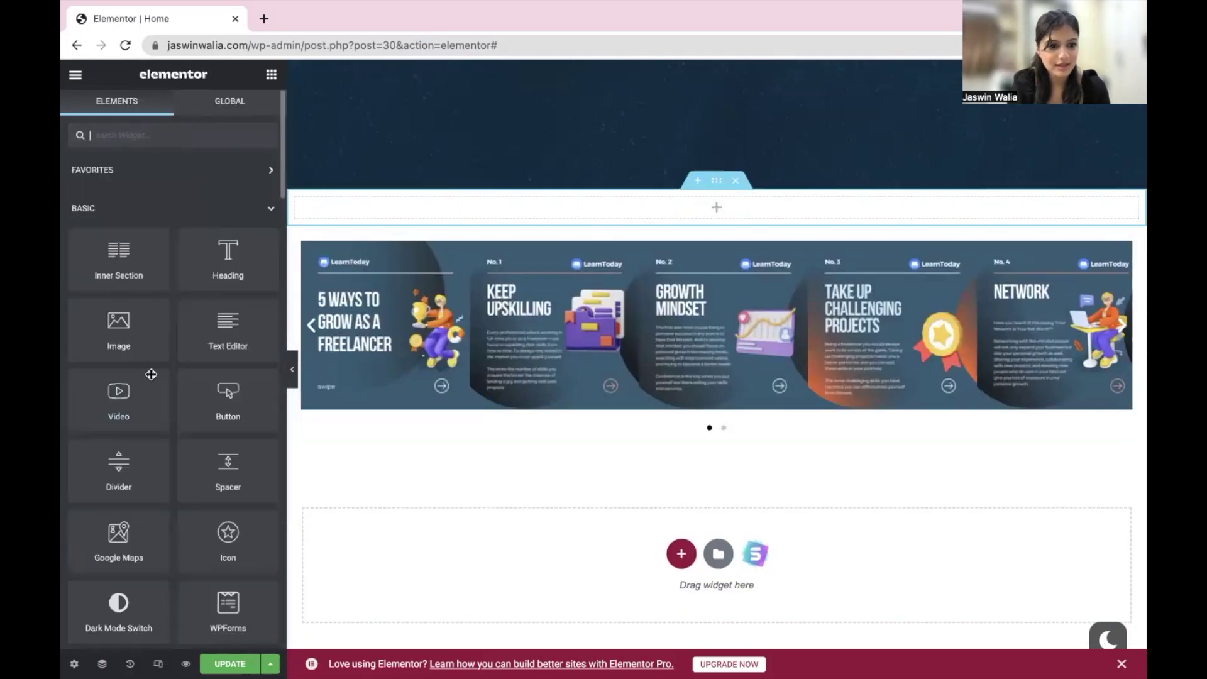
scroll(151, 374, down, 4)
scroll(151, 374, up, 1)
scroll(151, 375, up, 1)
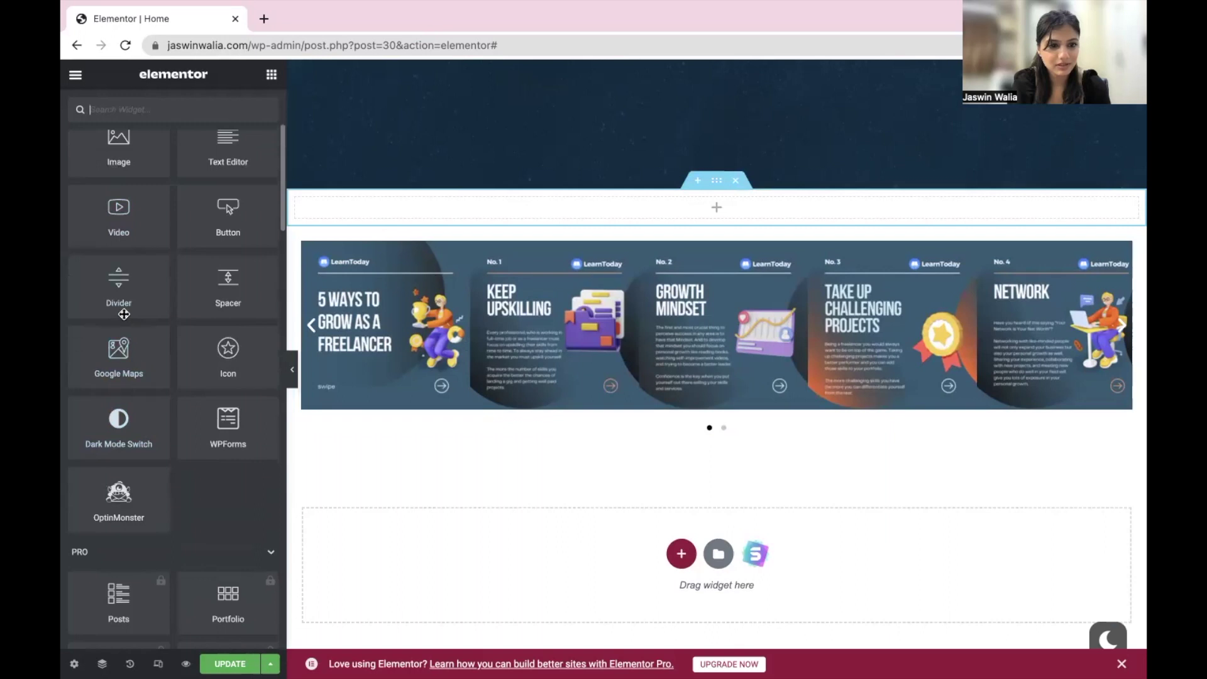
drag(297, 296, 670, 208)
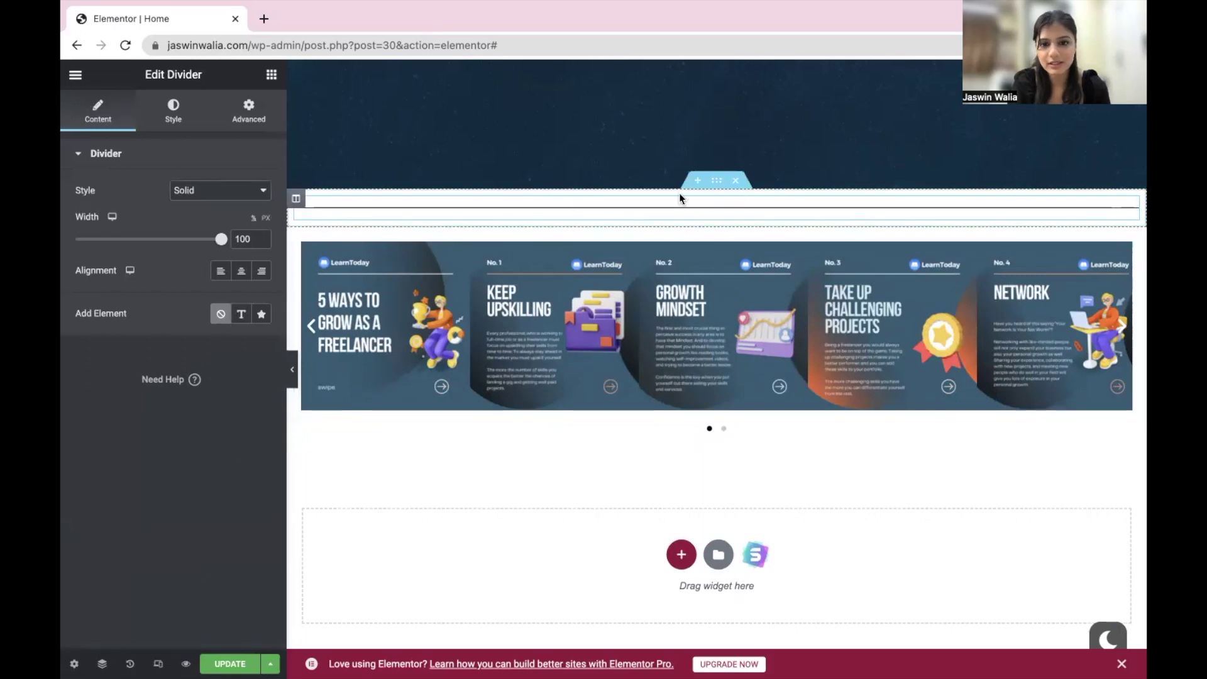
Add another section holding a 50 px Spacer above it, then delete the Divider section
click(697, 181)
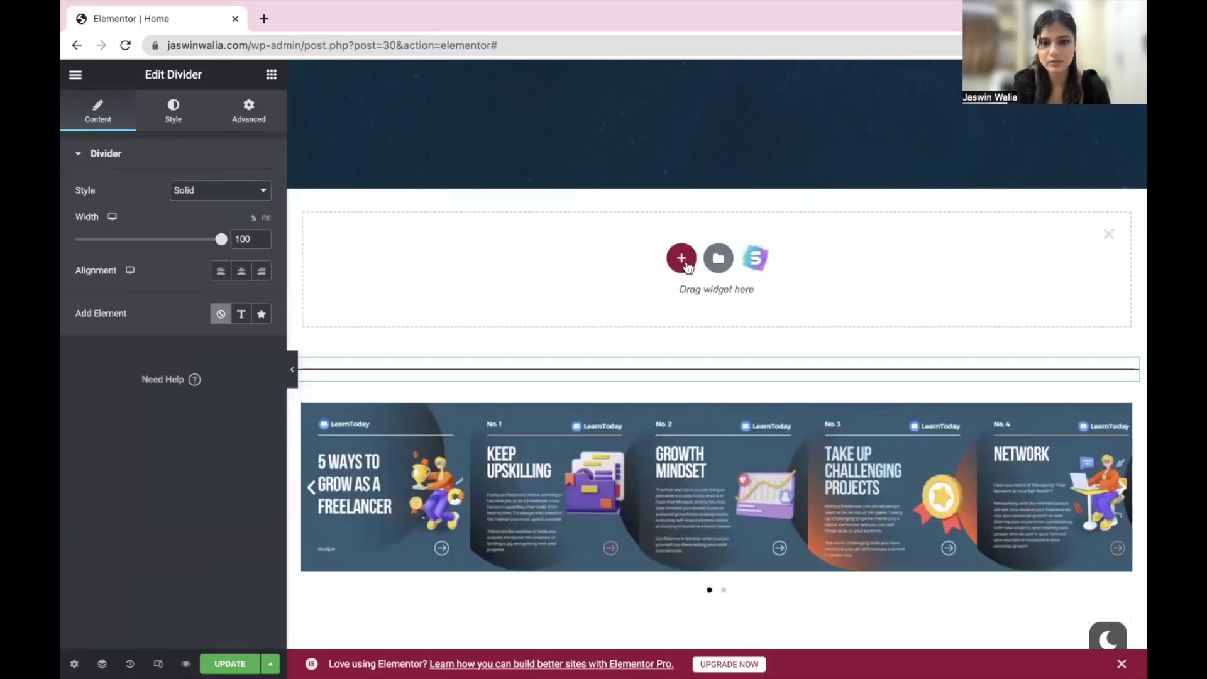
click(512, 295)
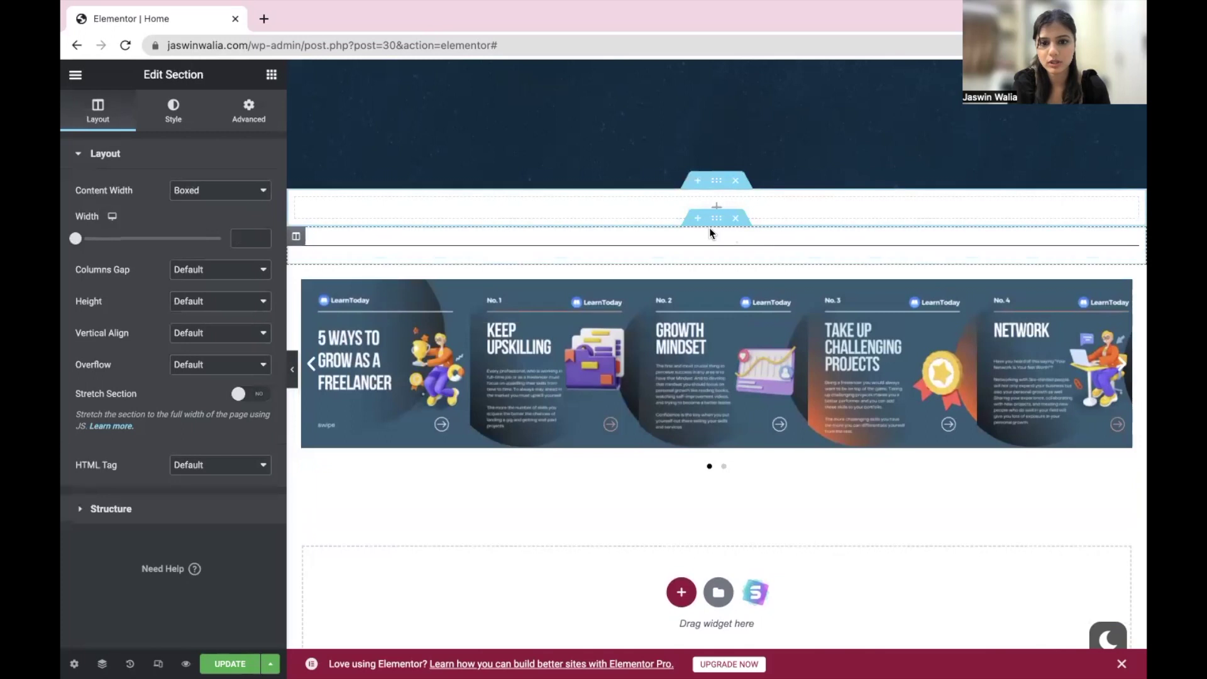
click(717, 208)
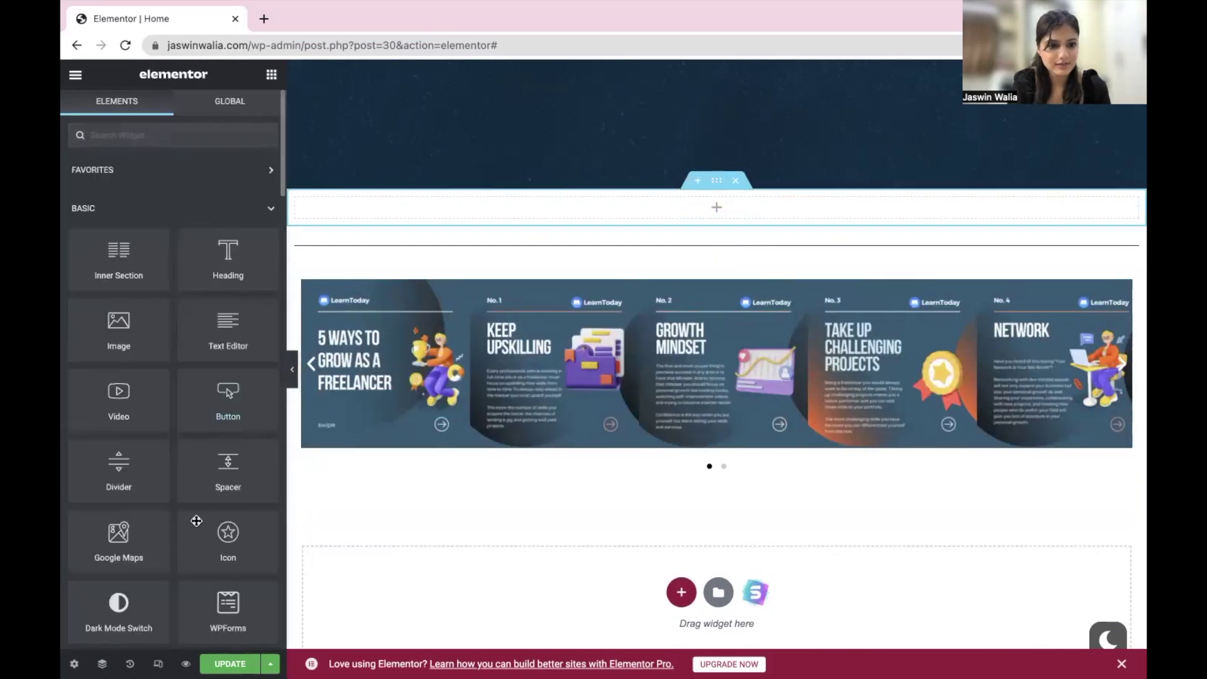
drag(233, 479, 636, 211)
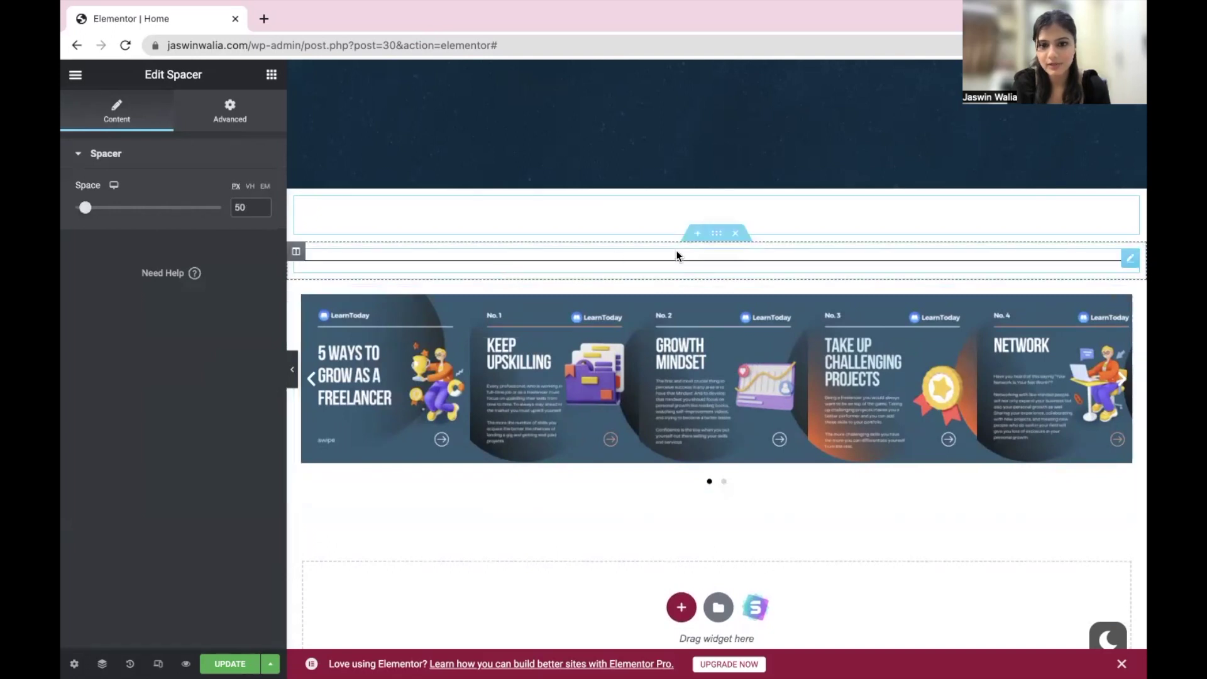
click(735, 233)
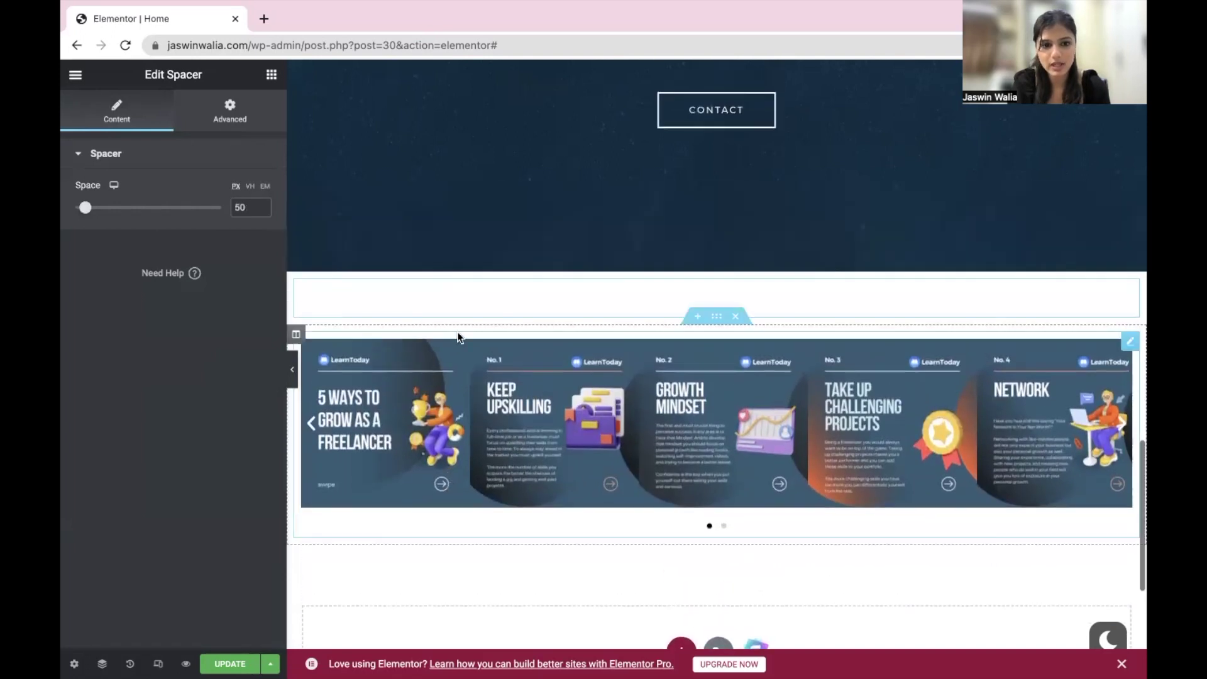
Select the image carousel and set its Slides to Scroll back to Default
click(457, 337)
click(165, 122)
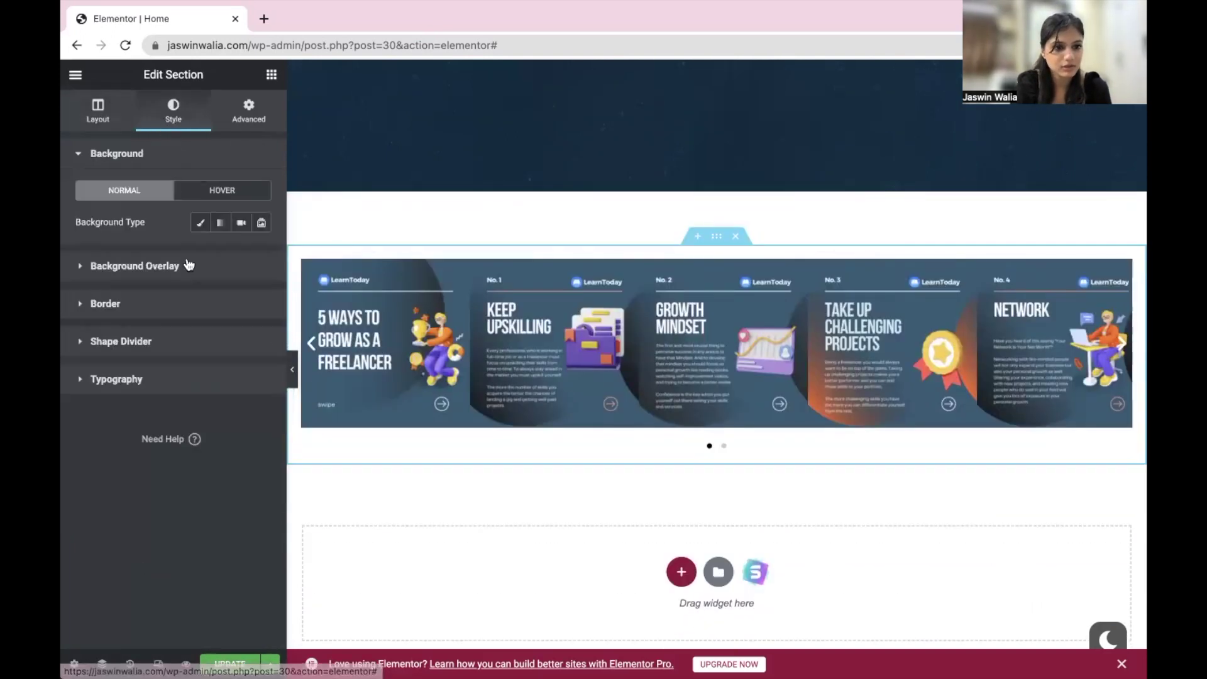
click(617, 315)
click(173, 110)
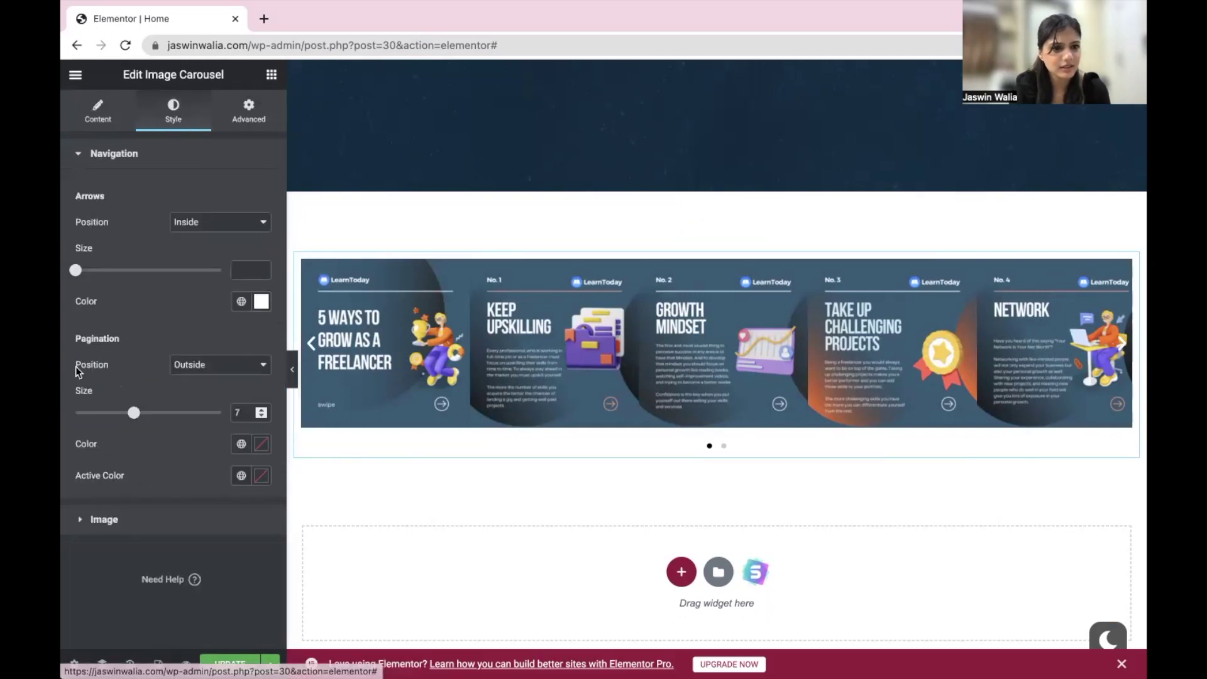
click(98, 110)
click(230, 382)
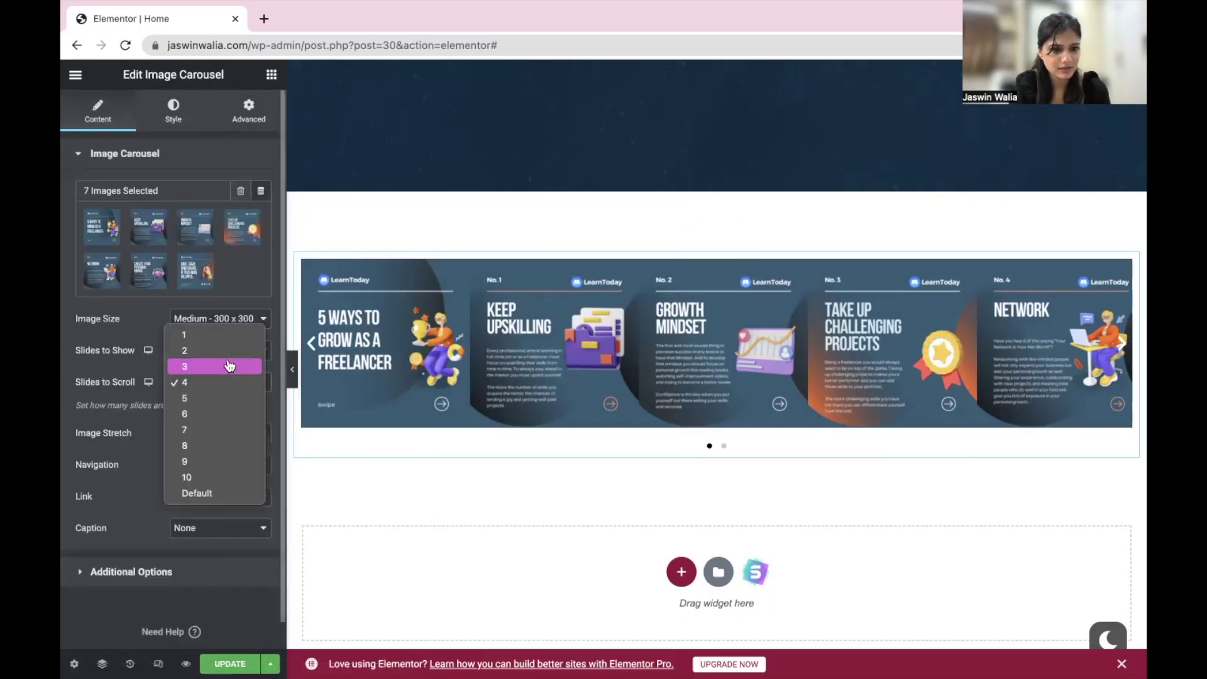
click(214, 495)
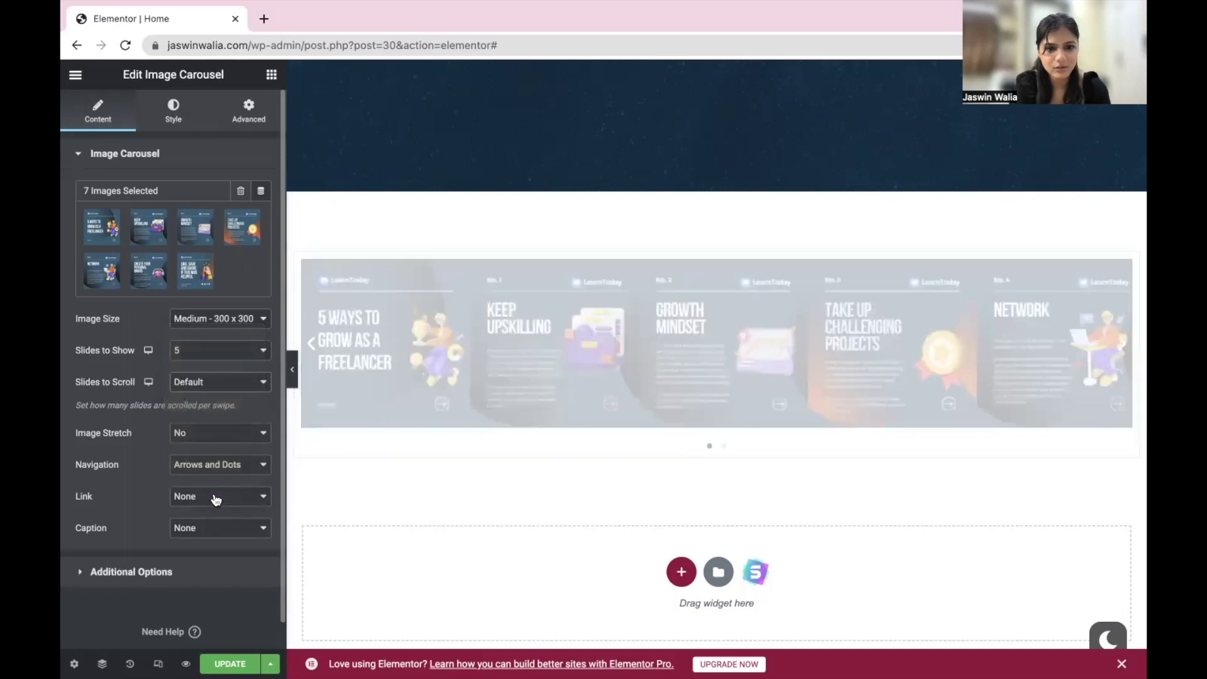
Set Slides to Show to 3, after briefly trying 4, and advance the preview
click(171, 355)
click(201, 336)
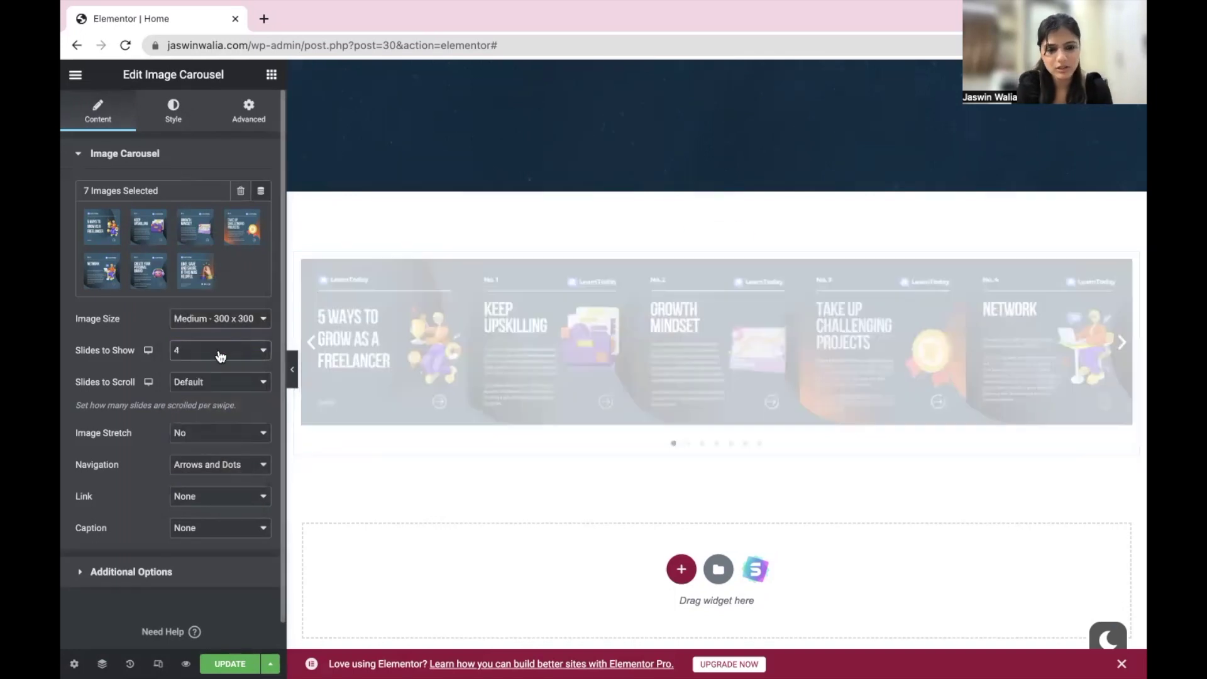
click(217, 351)
click(210, 348)
click(210, 347)
click(198, 363)
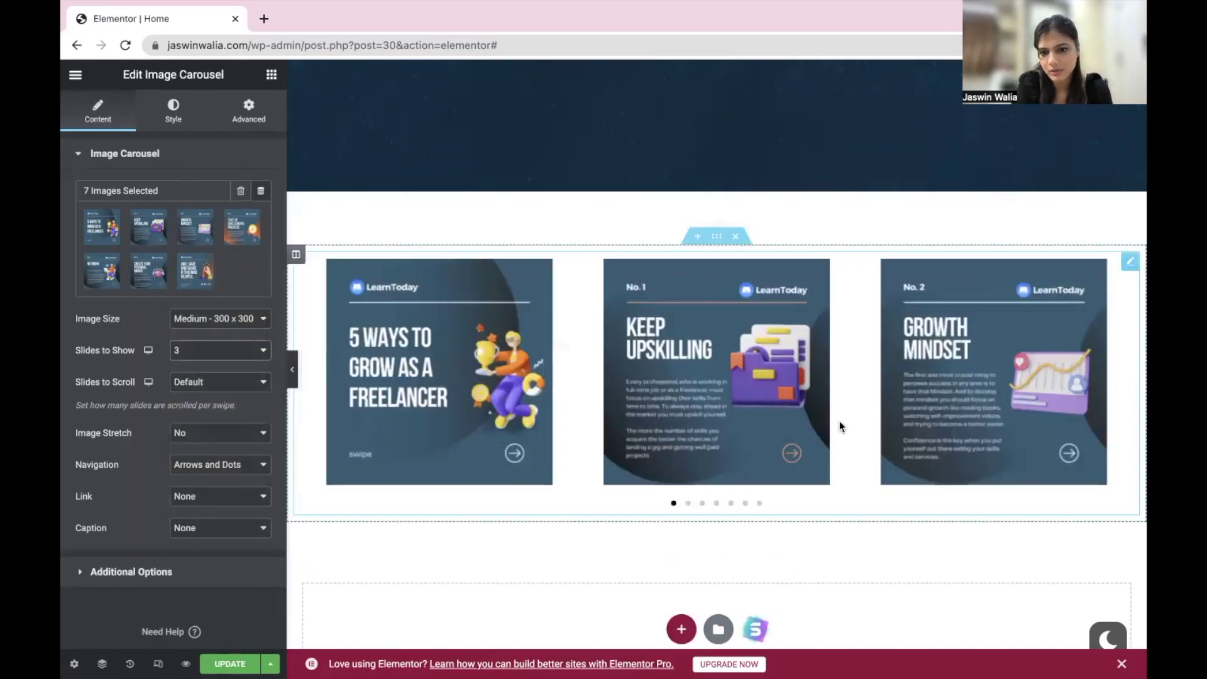
click(688, 503)
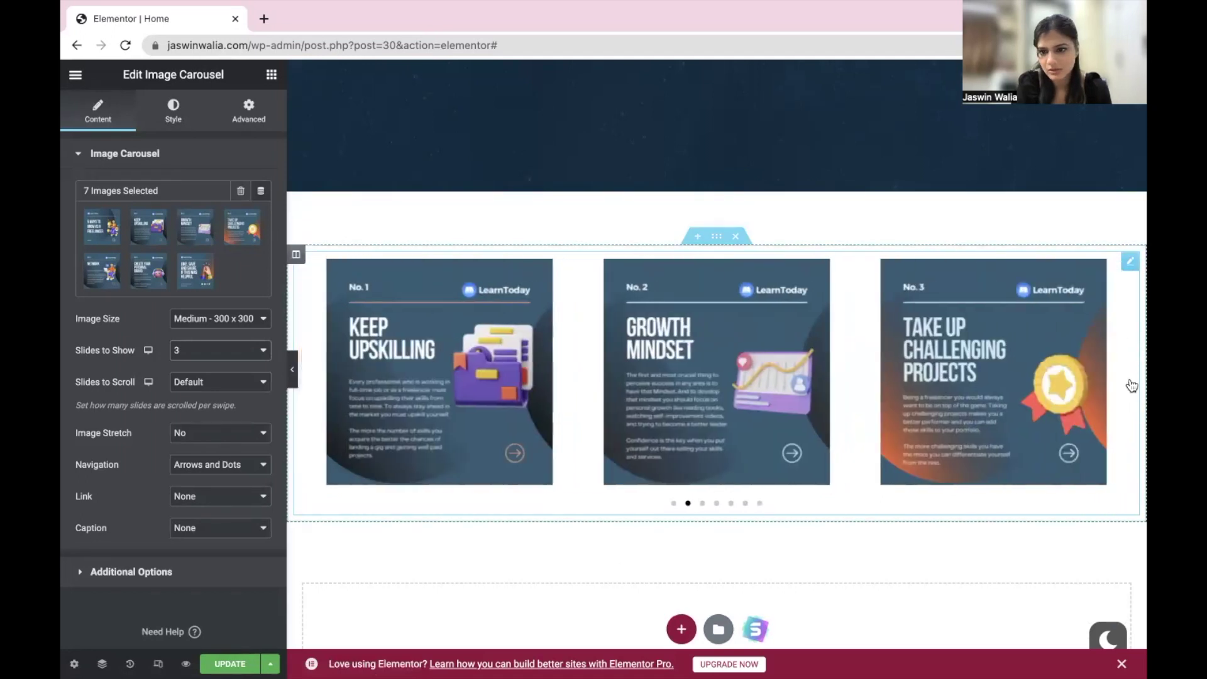
Set the carousel's navigation arrow colour to black (#000000)
click(173, 110)
click(261, 301)
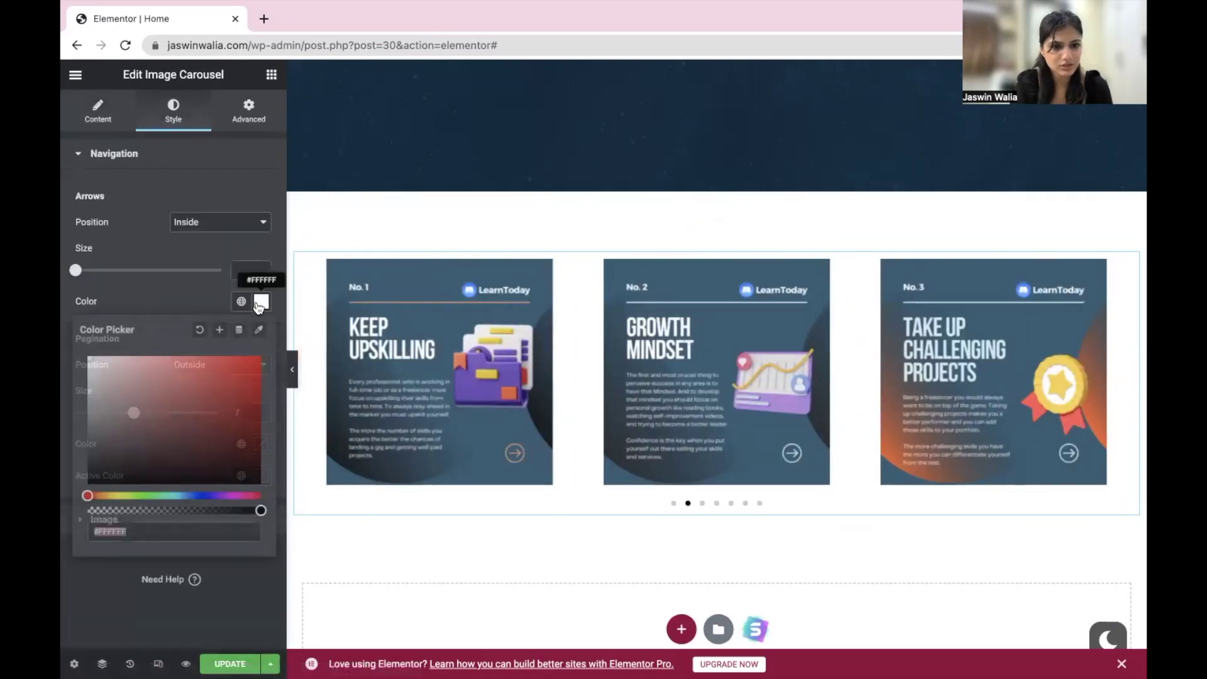
drag(255, 361, 270, 516)
click(302, 541)
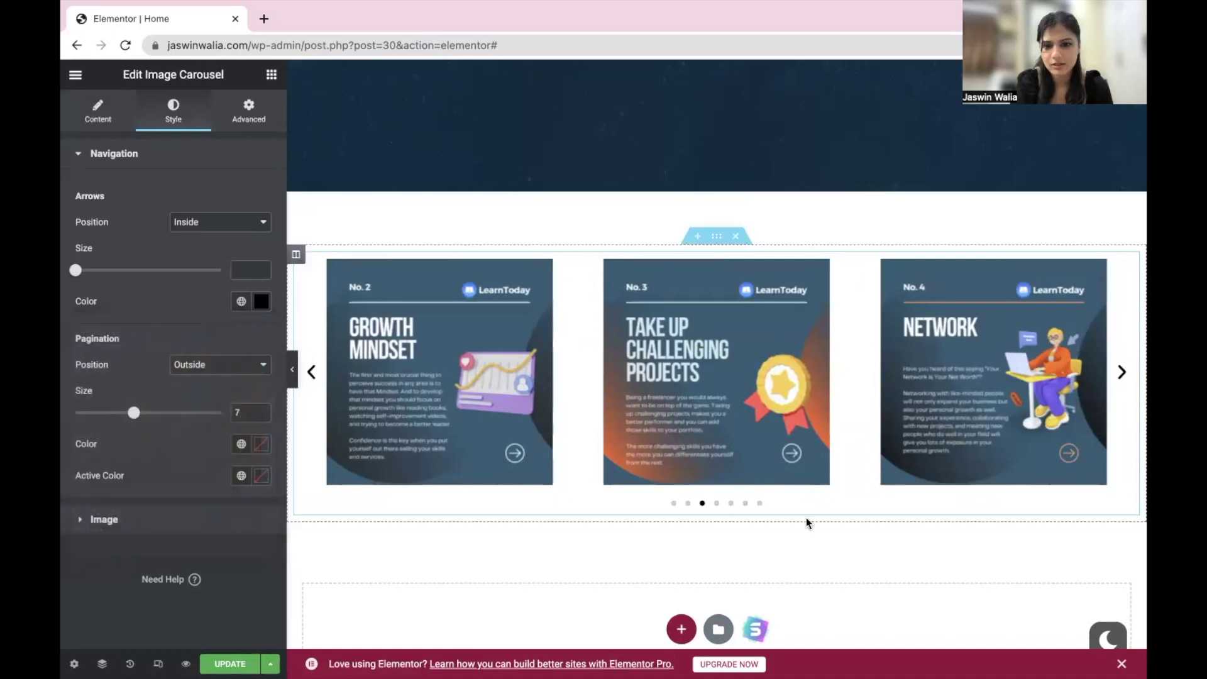
Step the carousel forward and back through its slides to check the black arrows
click(1123, 372)
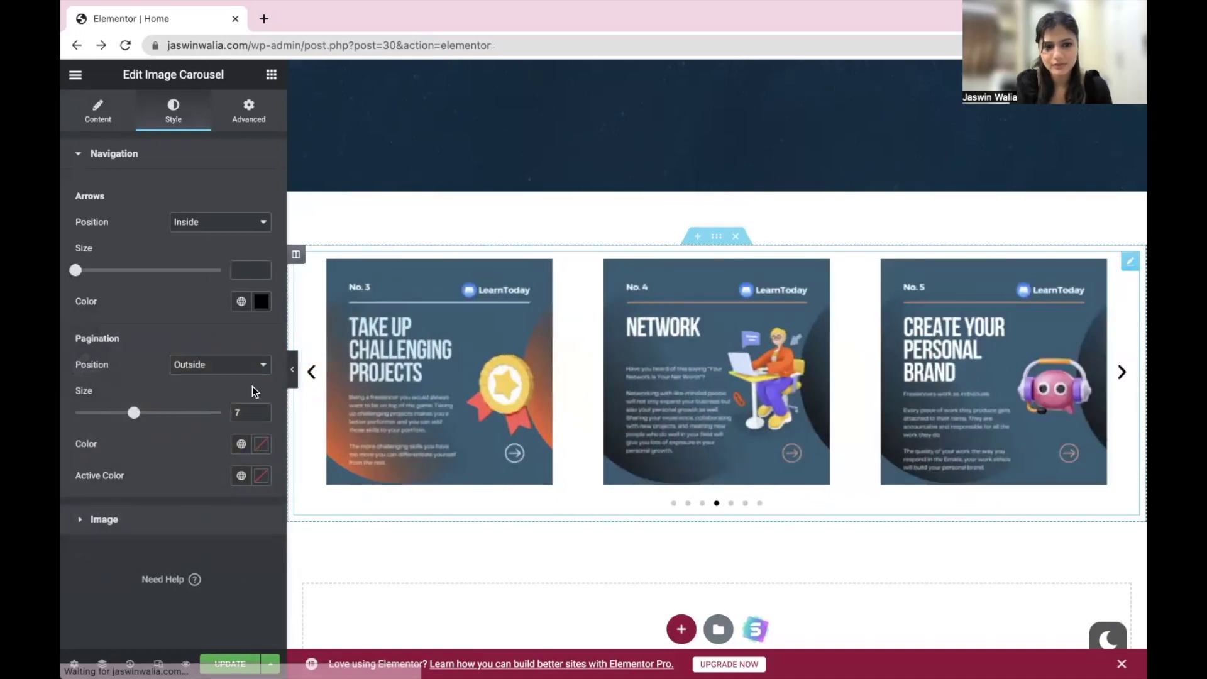
double_click(308, 373)
click(309, 373)
click(309, 374)
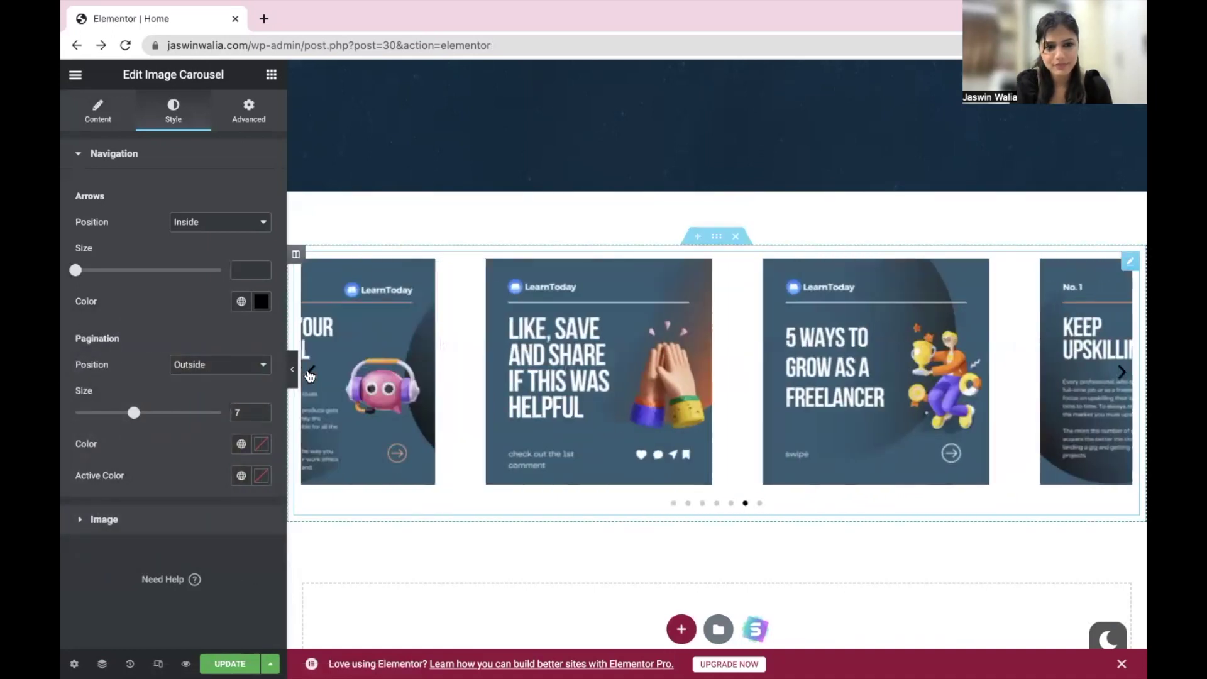
double_click(310, 373)
click(310, 374)
scroll(354, 547, up, 6)
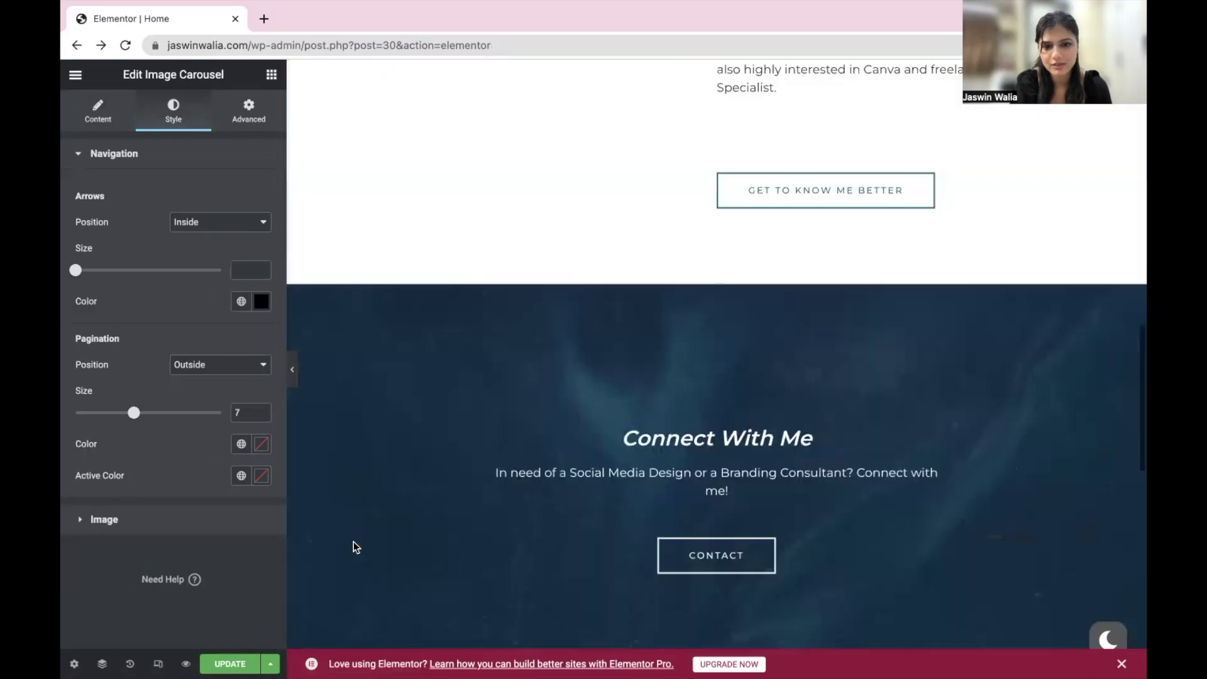
scroll(353, 547, down, 12)
scroll(354, 545, up, 6)
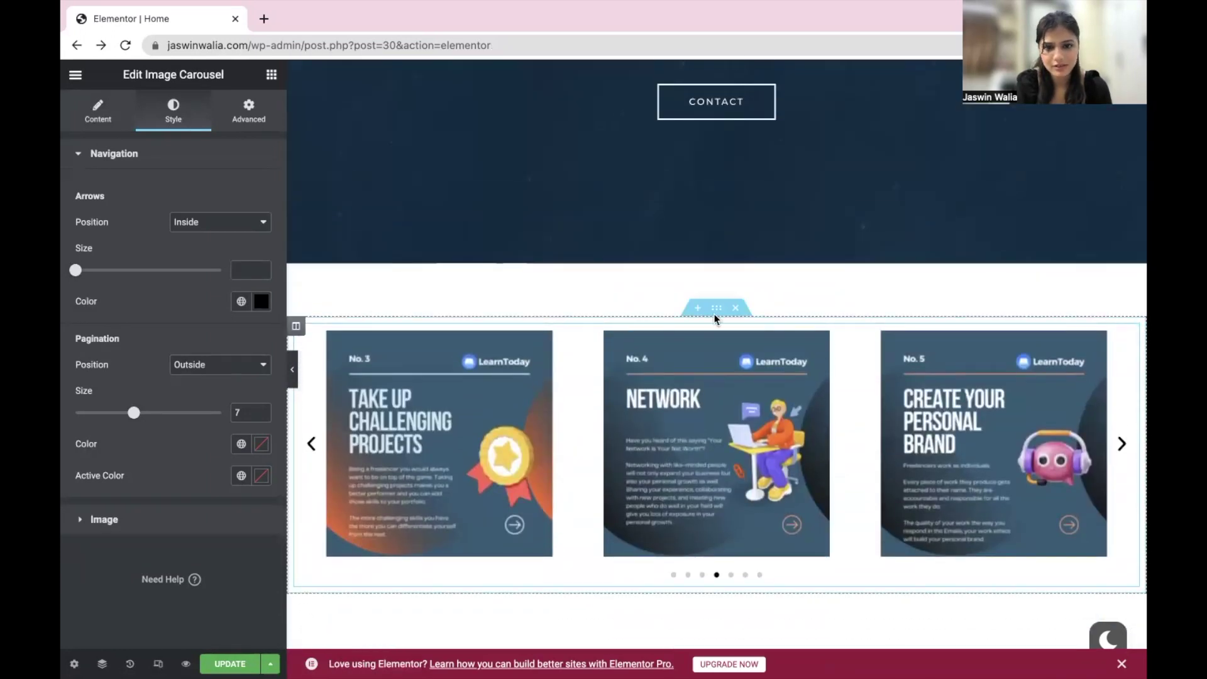
click(249, 112)
scroll(86, 514, down, 3)
Expand the carousel's Border settings, try a Solid border, then reset it to None
click(101, 395)
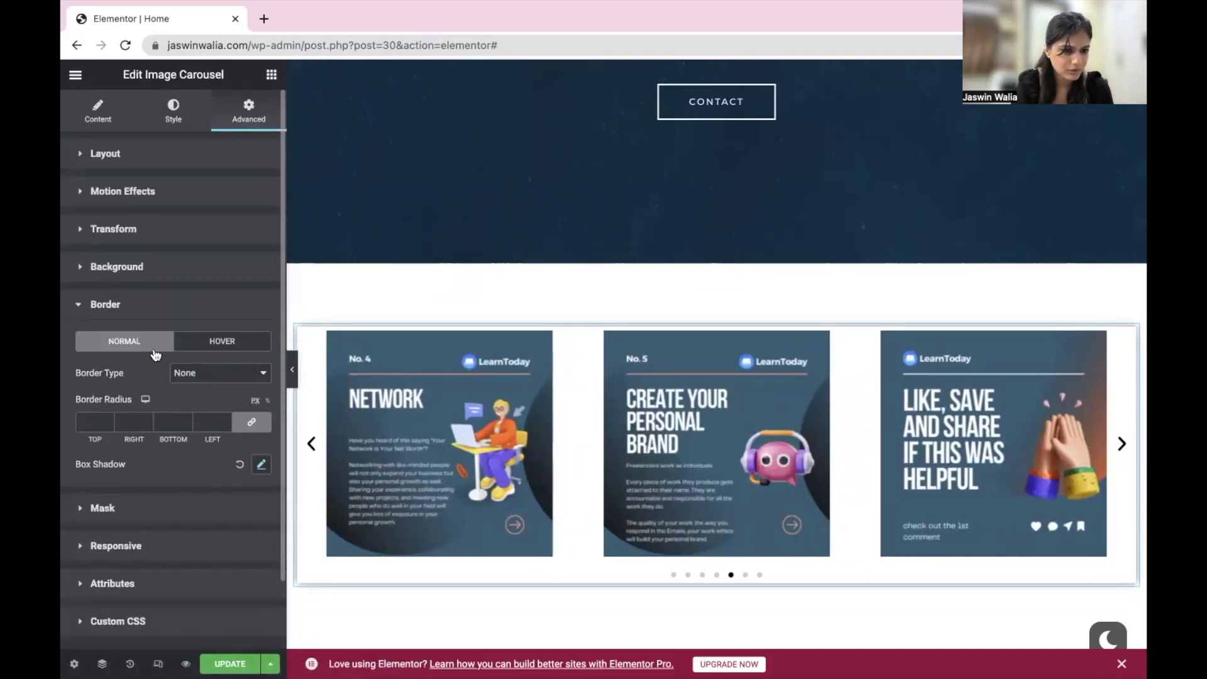
scroll(104, 533, down, 2)
click(188, 298)
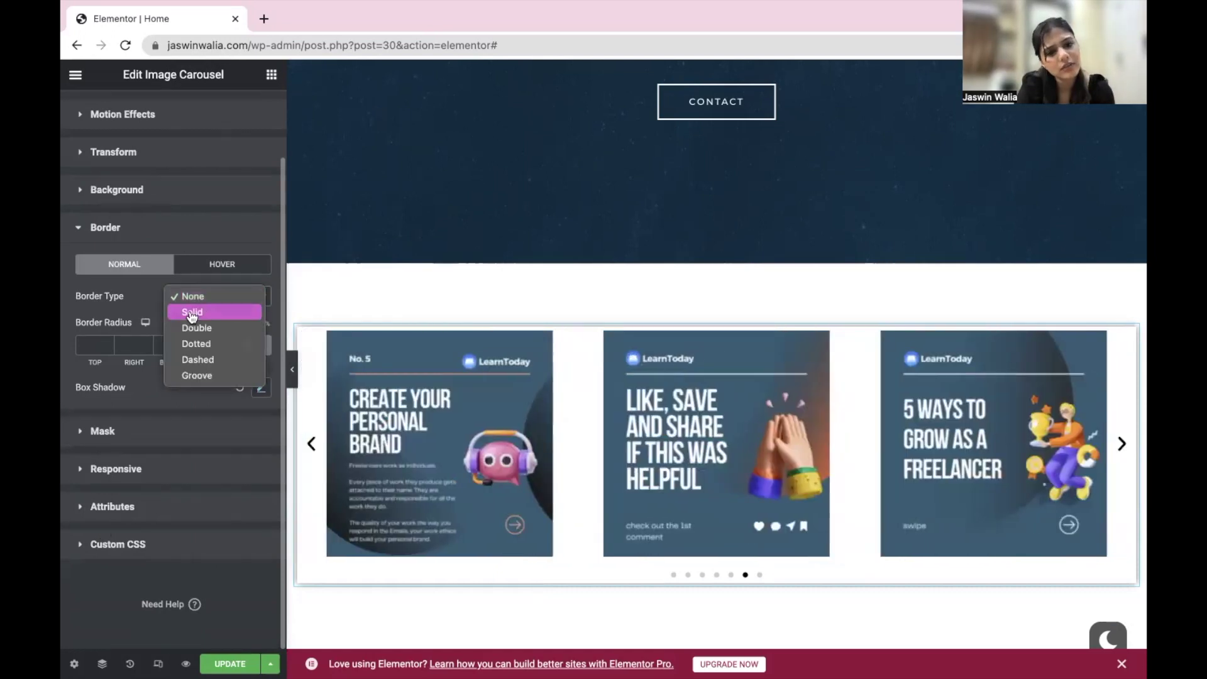
click(202, 308)
click(202, 307)
click(191, 277)
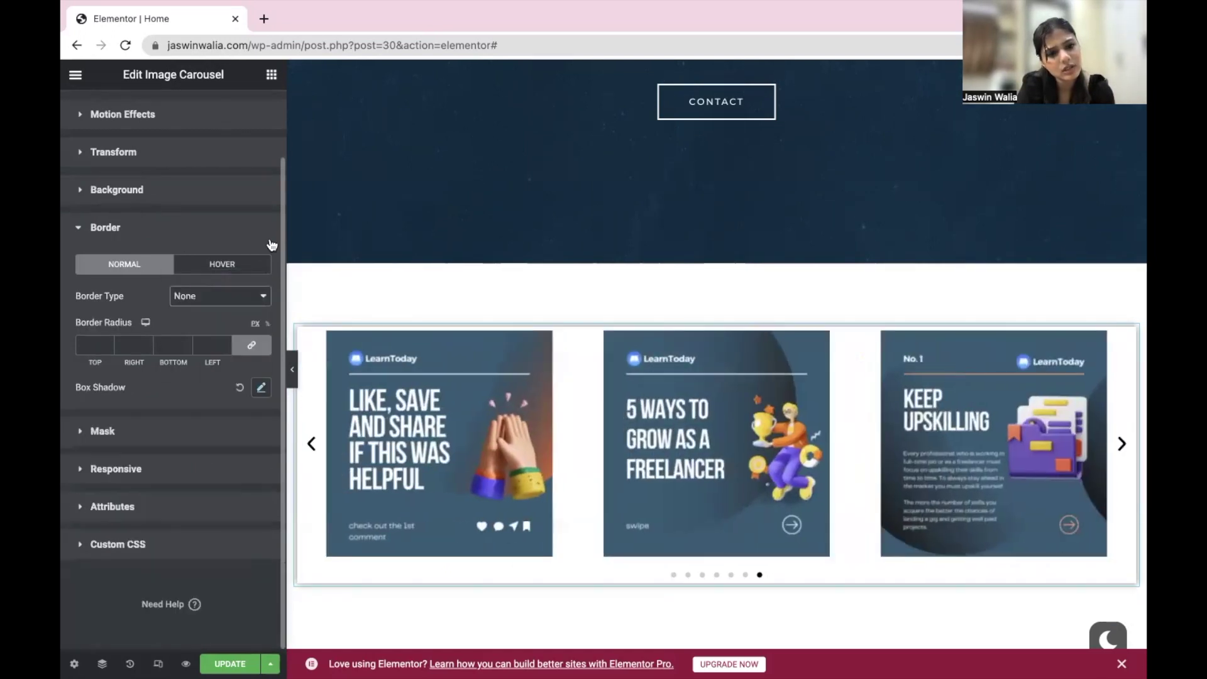
scroll(515, 507, down, 5)
scroll(515, 506, up, 5)
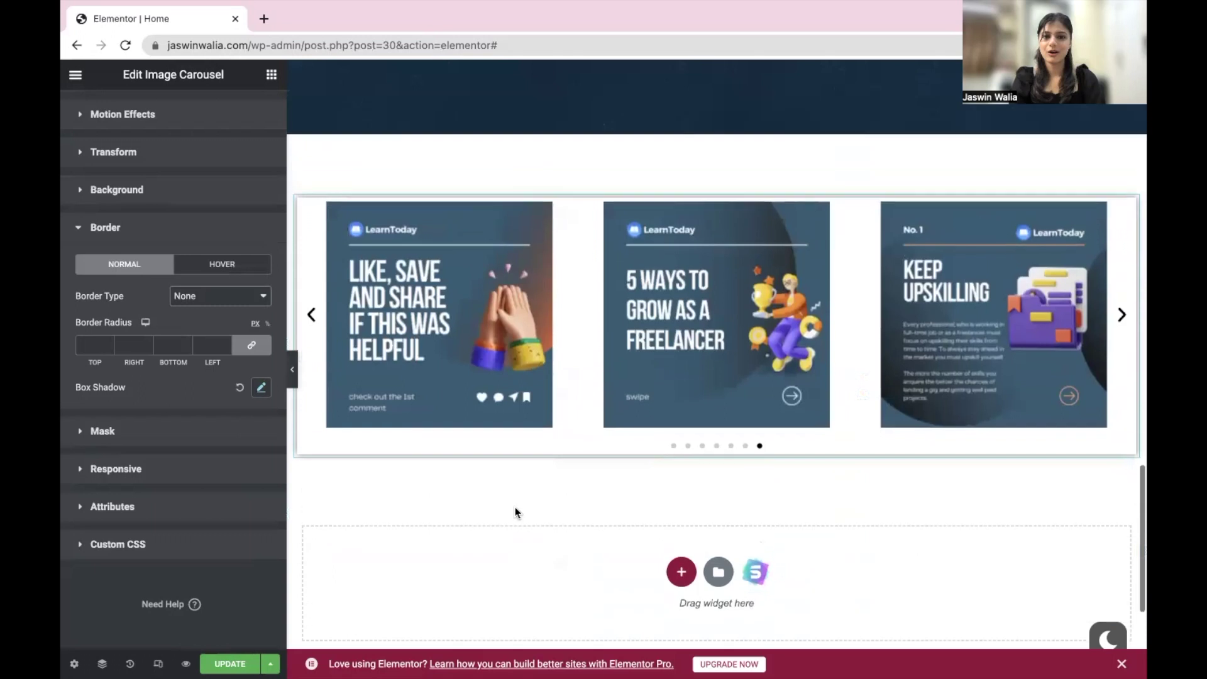
scroll(515, 512, up, 1)
scroll(515, 511, down, 1)
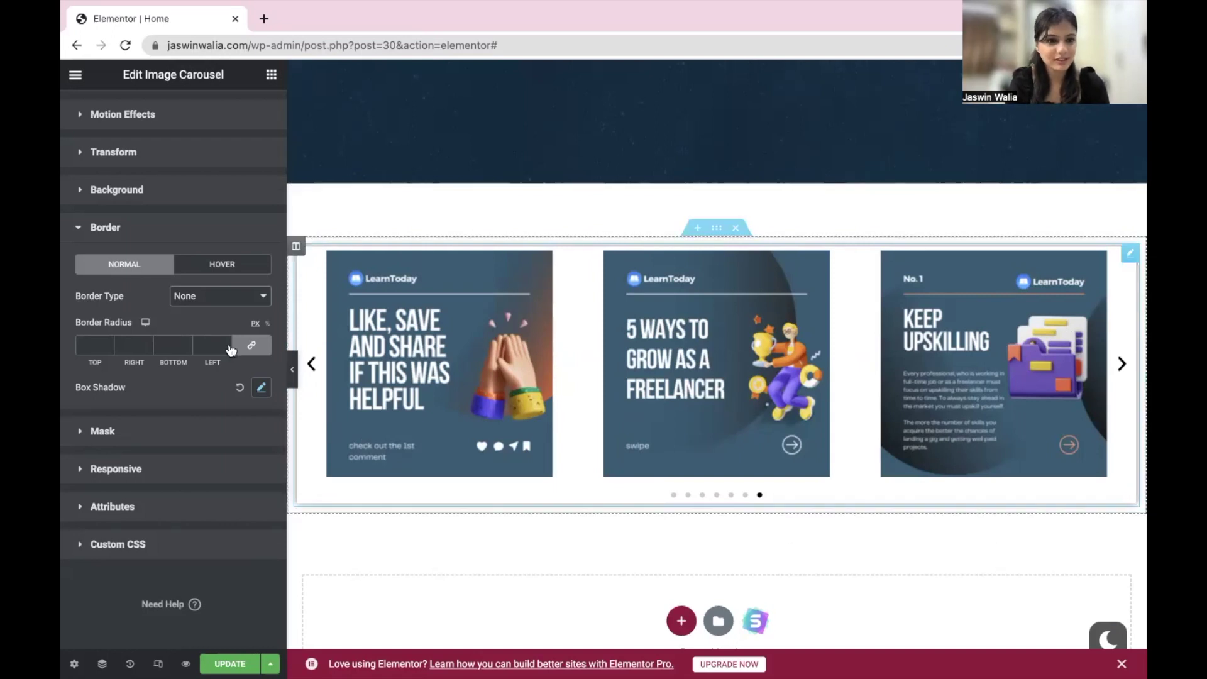
Try Double and Dashed border types, then set Border Type back to None
click(214, 298)
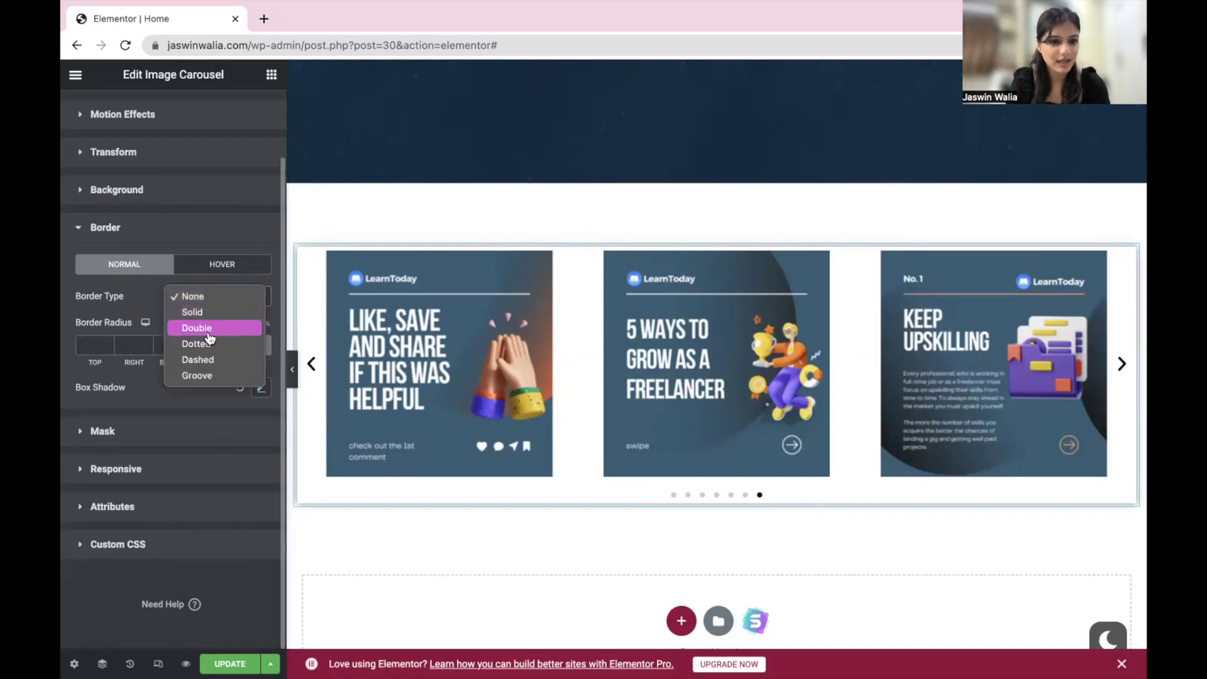
click(199, 328)
click(225, 304)
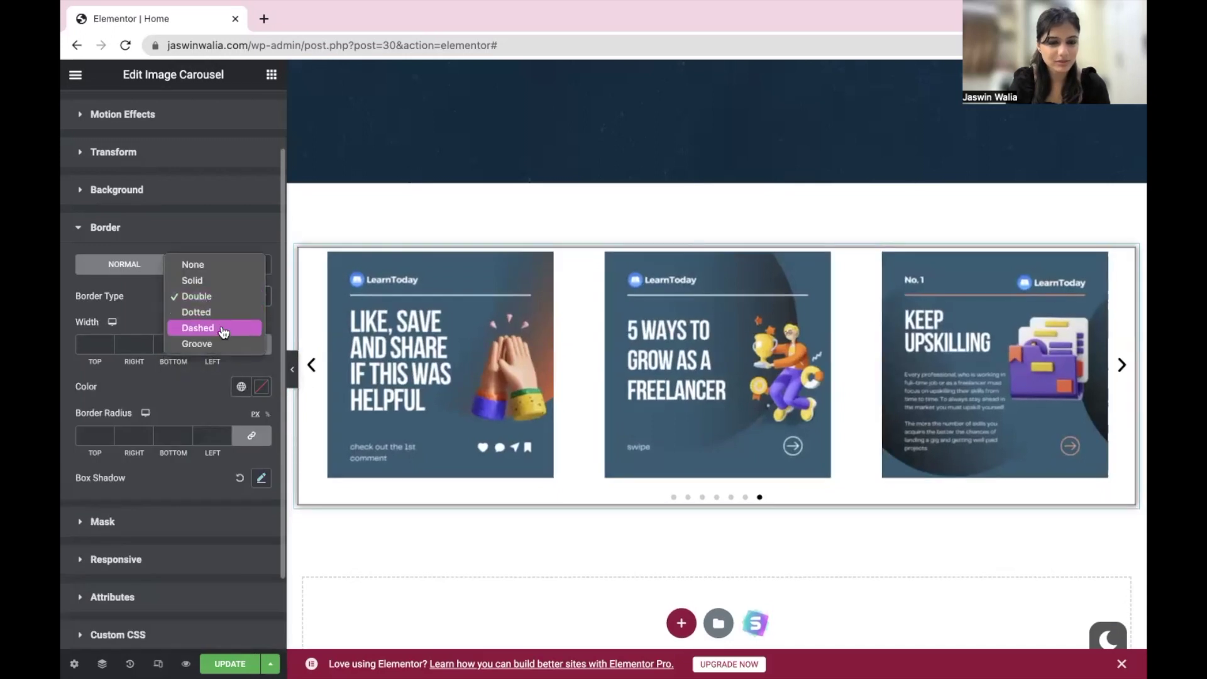
click(221, 328)
click(228, 300)
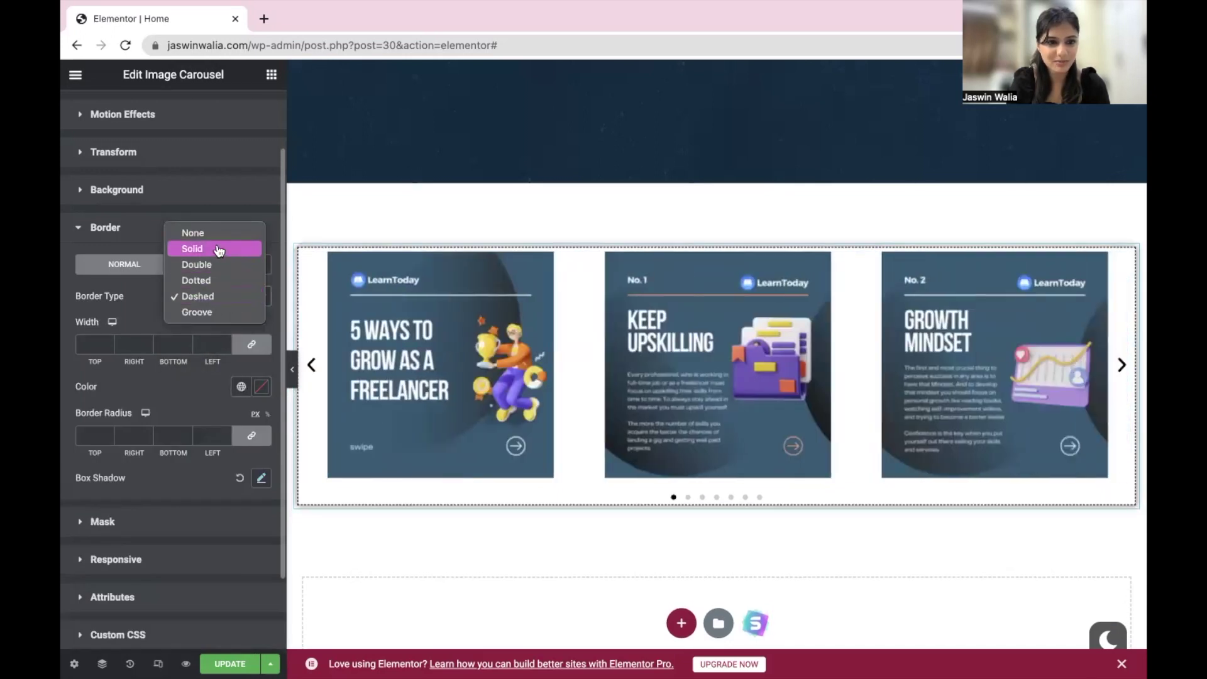
click(217, 234)
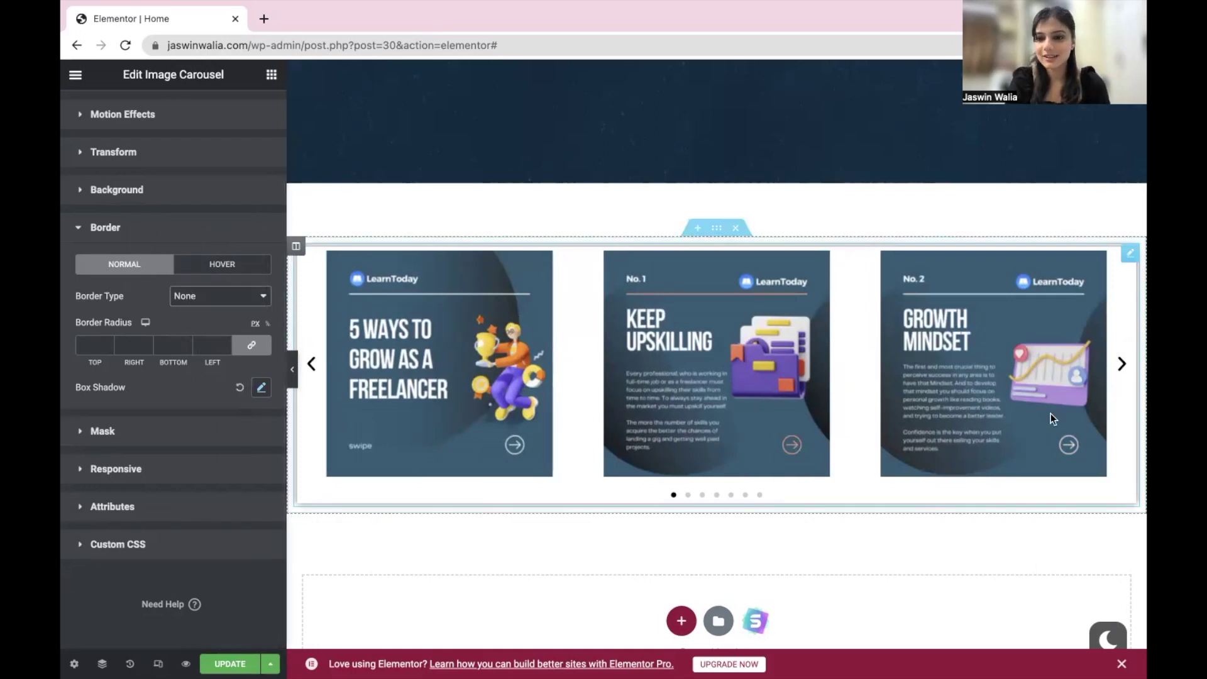
click(1122, 371)
click(1123, 370)
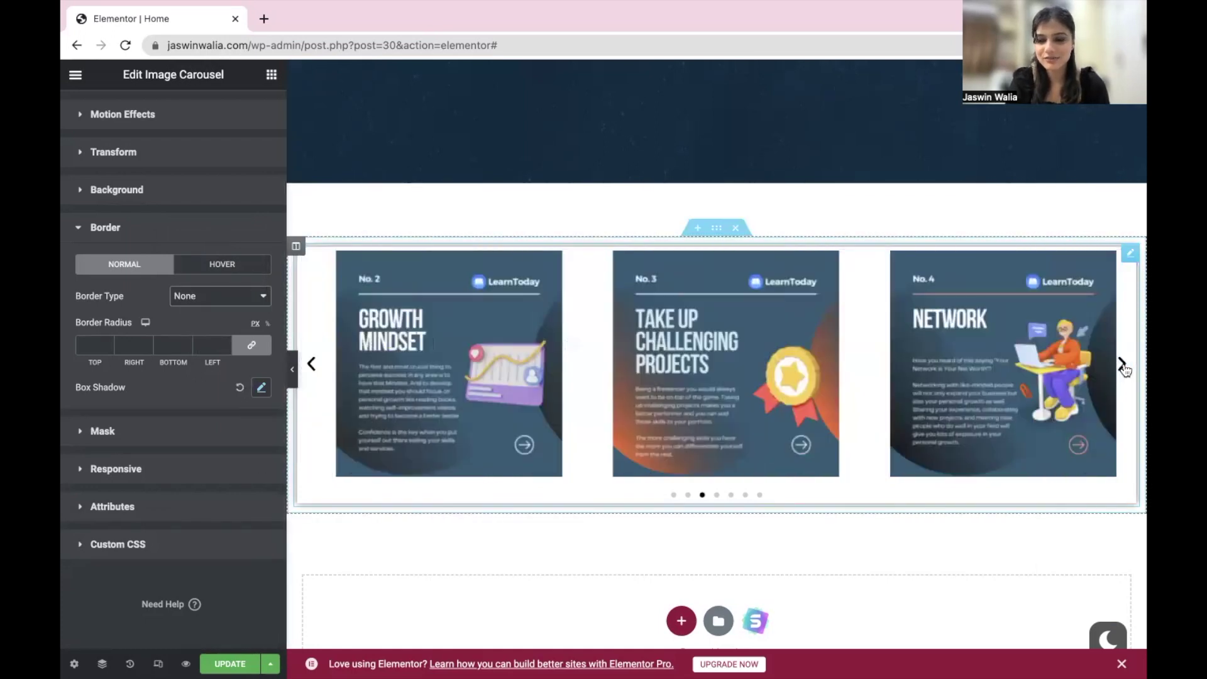
click(1125, 370)
click(1123, 364)
click(1123, 365)
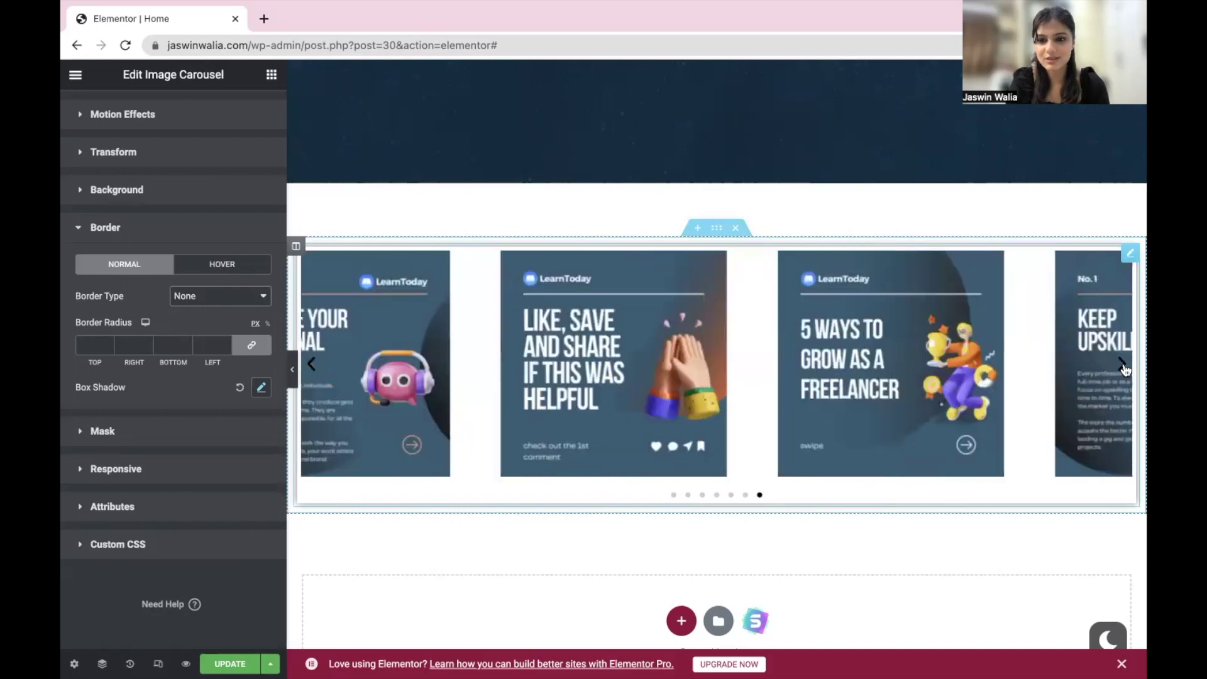
click(1122, 365)
click(1123, 366)
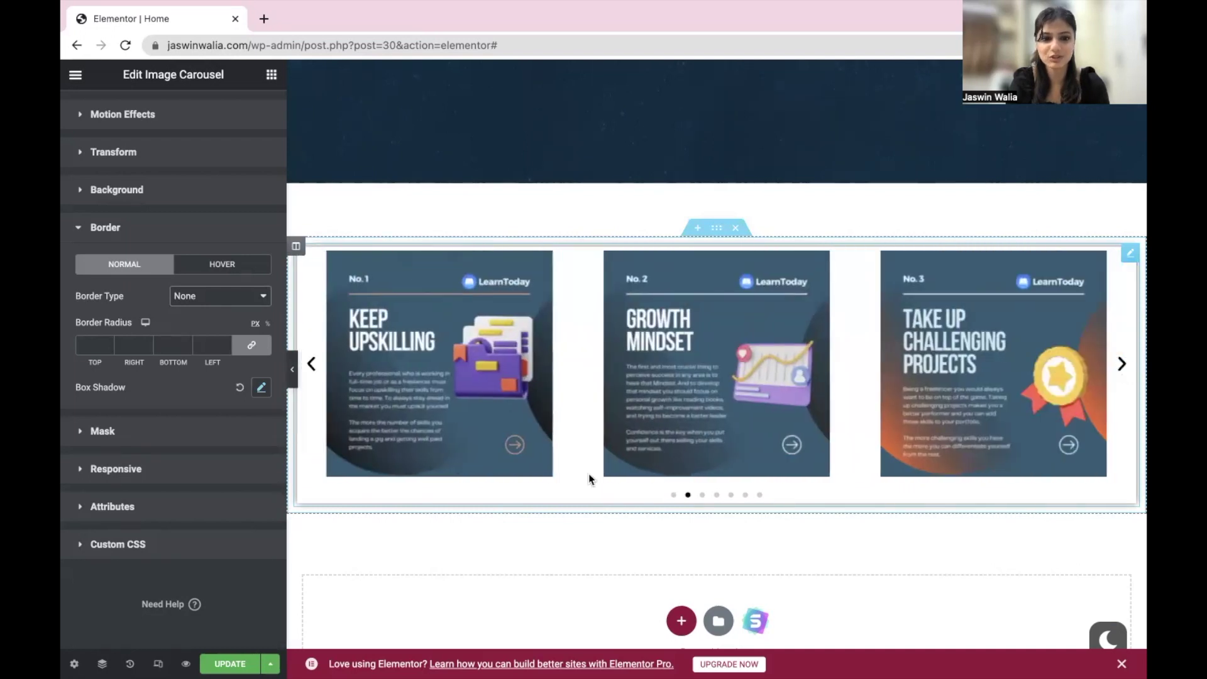
click(312, 365)
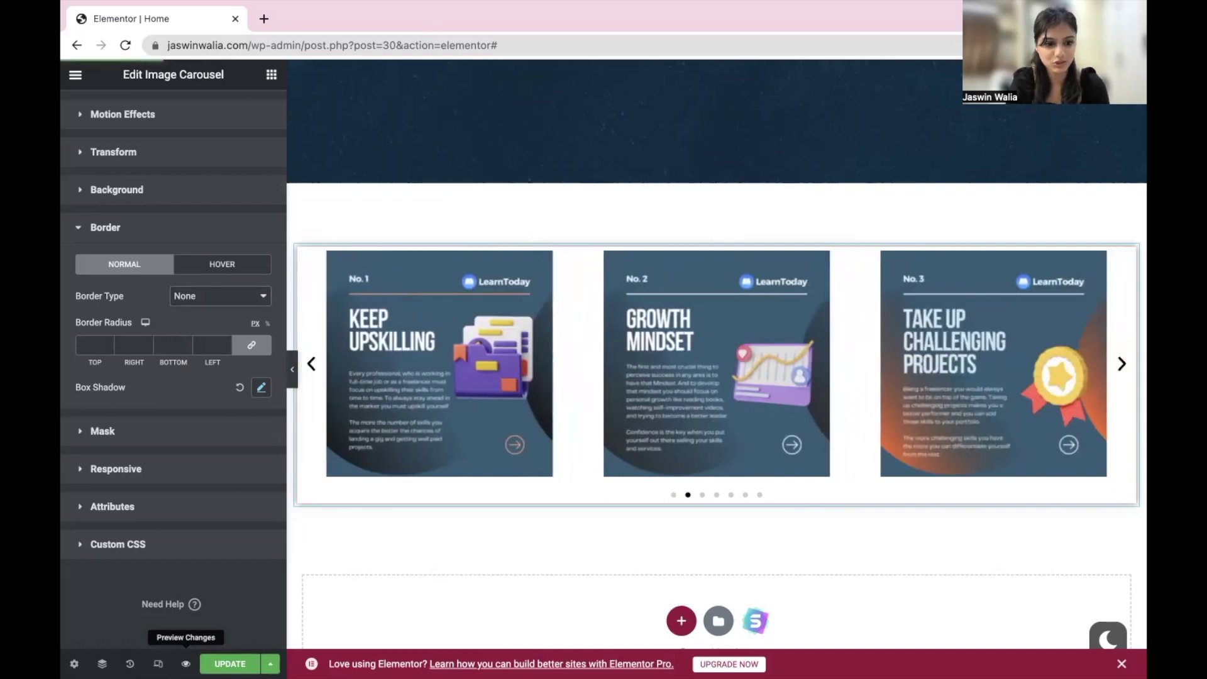
Preview the Home page in a new tab, scroll to the LearnToday carousel, then return to Elementor
click(187, 664)
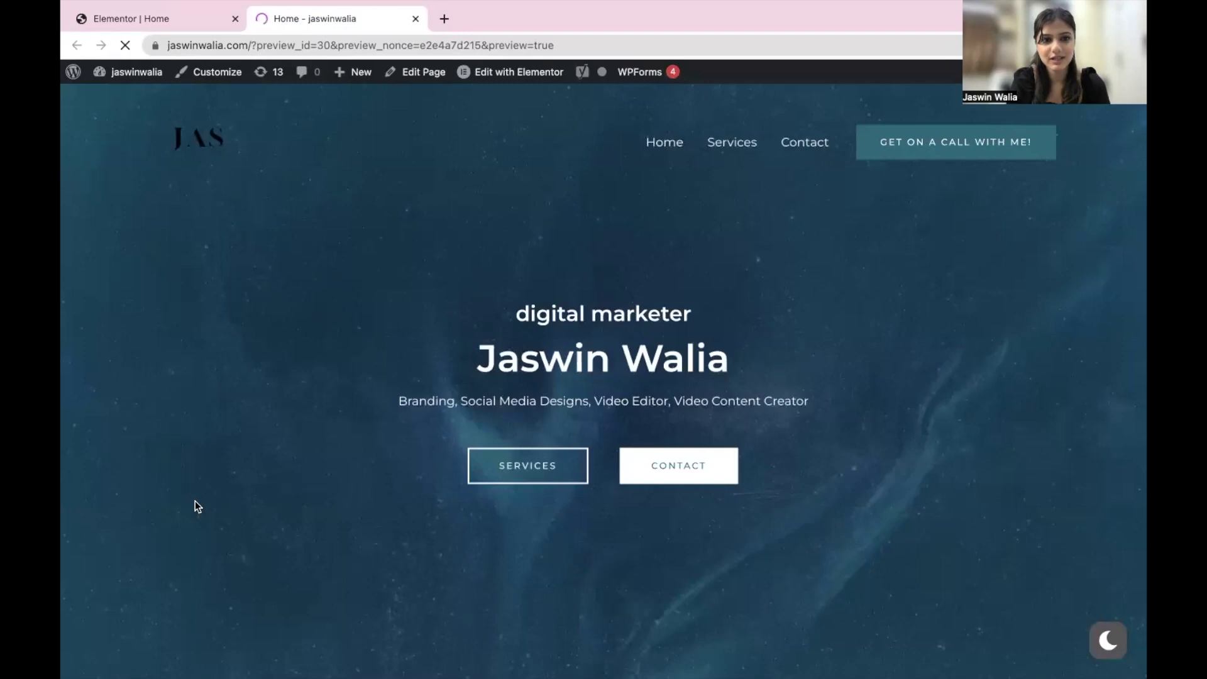
scroll(195, 501, down, 8)
scroll(195, 500, down, 15)
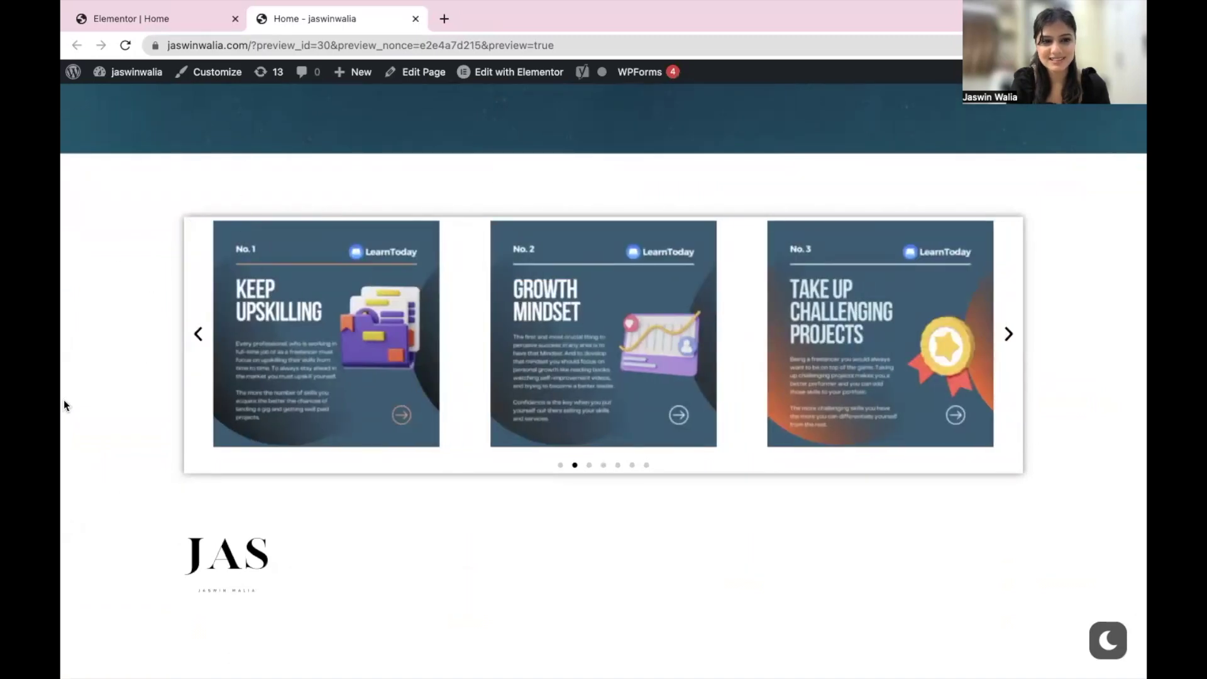
scroll(500, 559, down, 1)
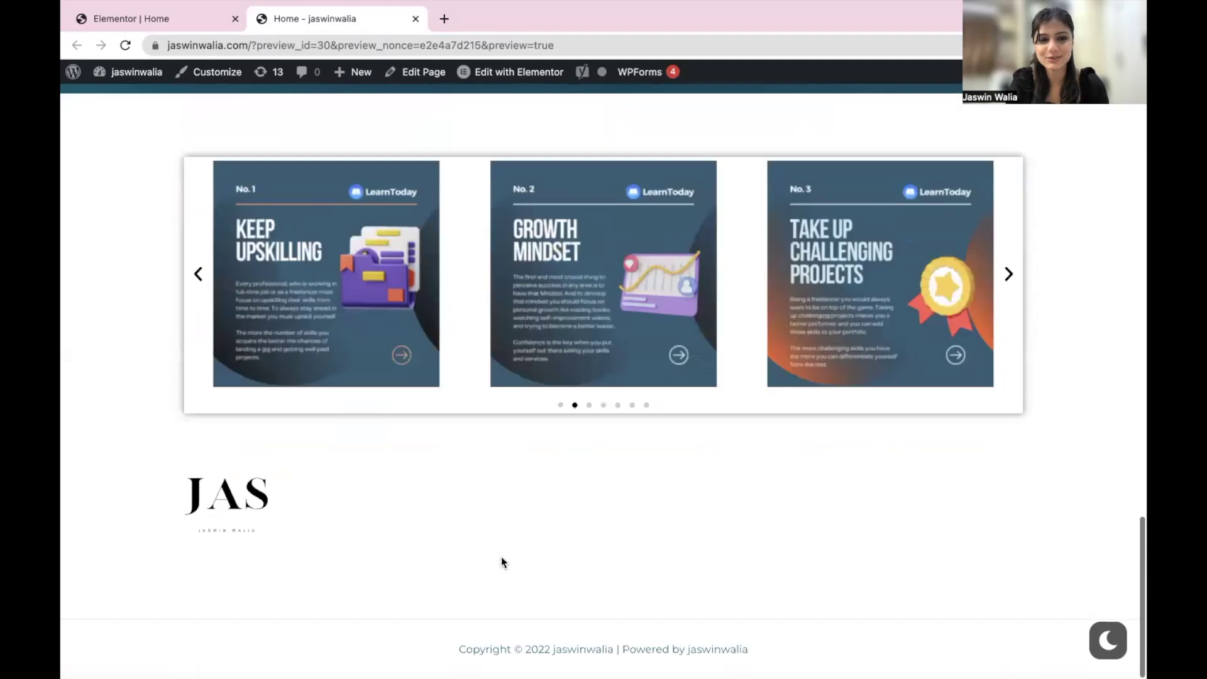
scroll(501, 560, up, 7)
scroll(500, 557, up, 15)
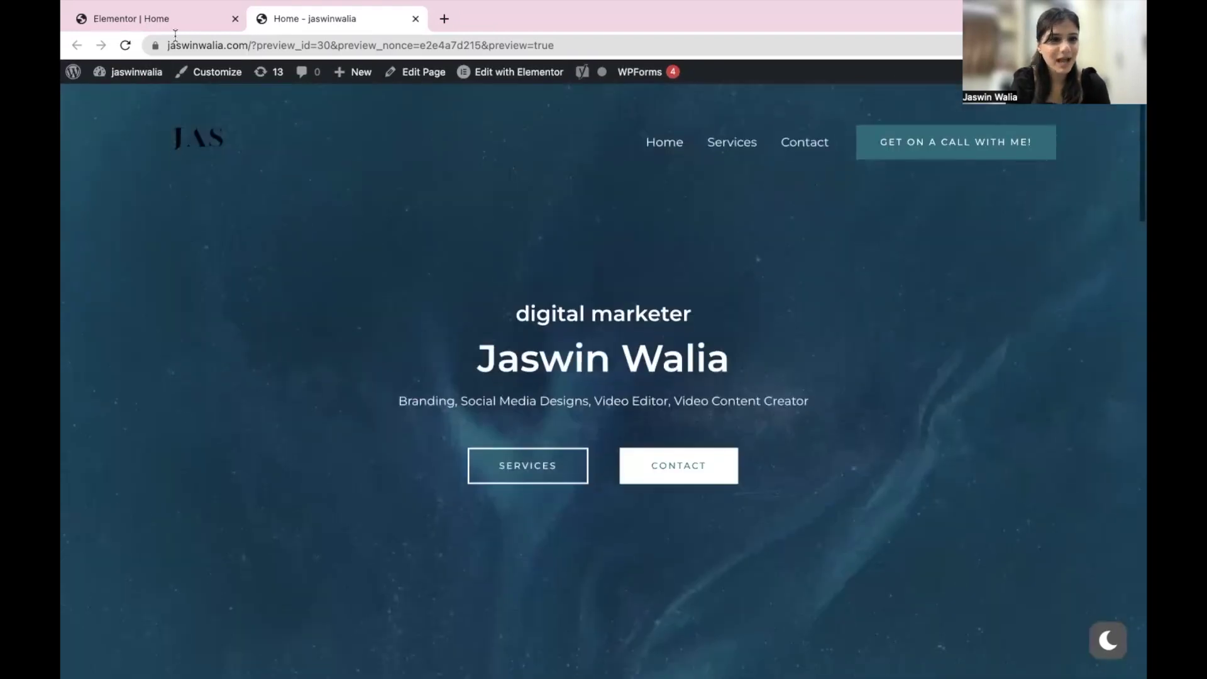
click(197, 20)
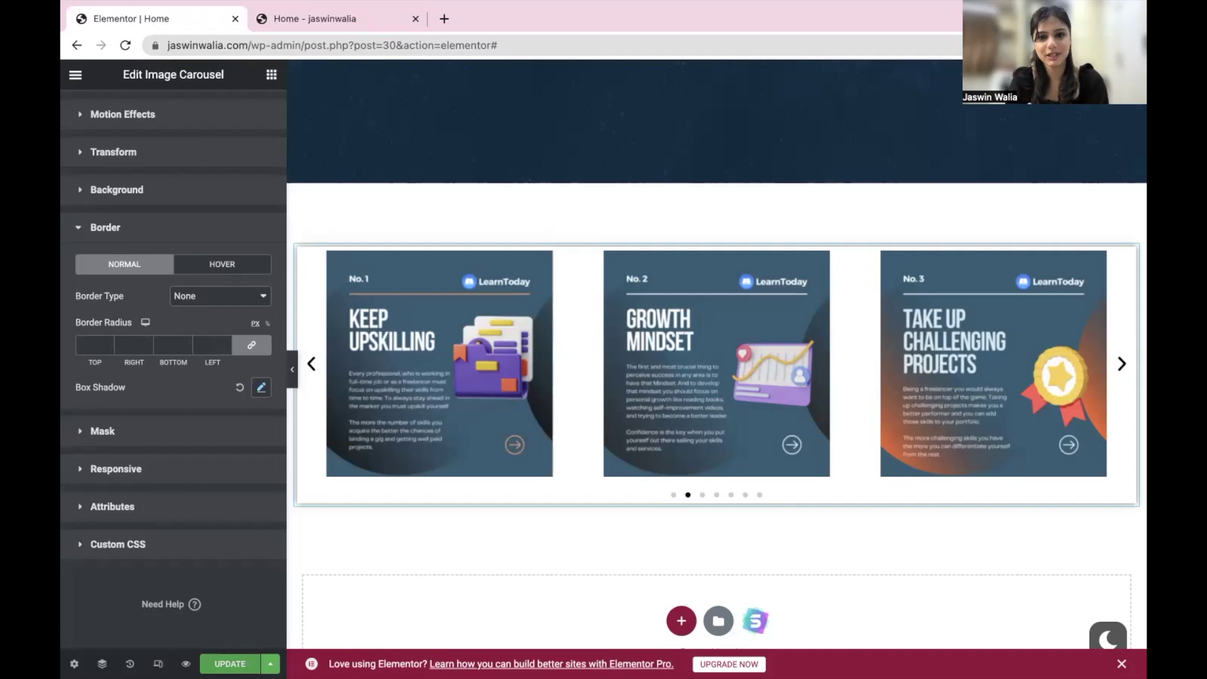
Save and publish the Home page changes with Ctrl+S
key(ctrl+s)
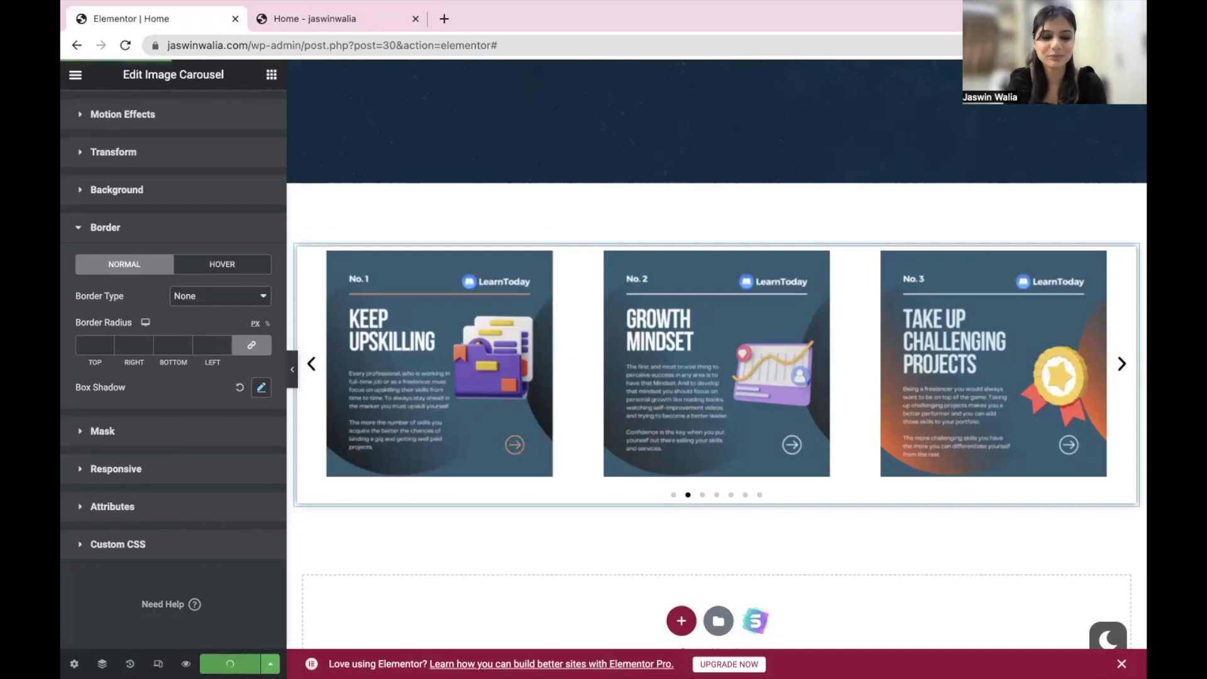